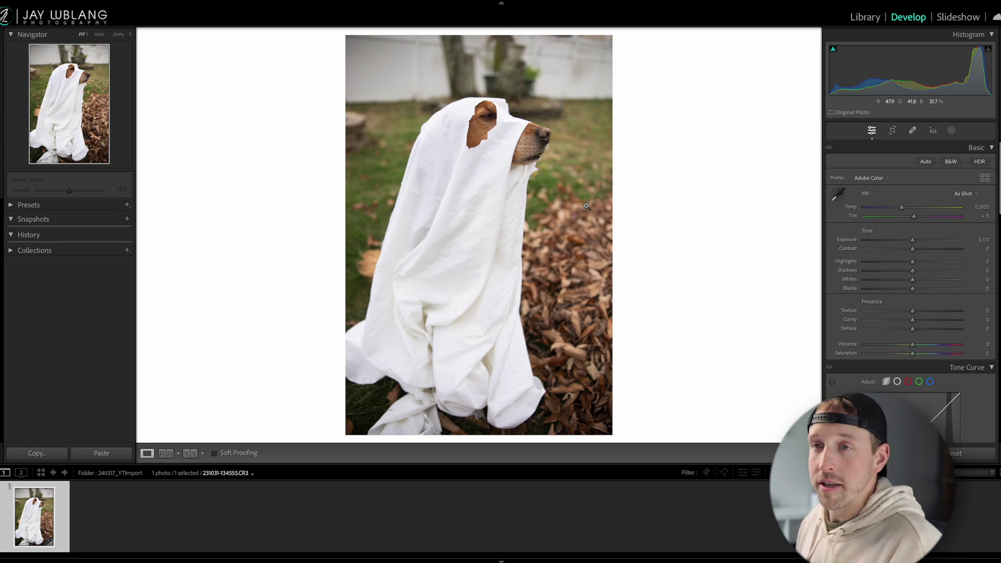
# Reset the ghost-dog photo's settings, then set Highlights to -50 and Shadows to +50.
pyautogui.hotkey('ctrl', 'shift', 'r')
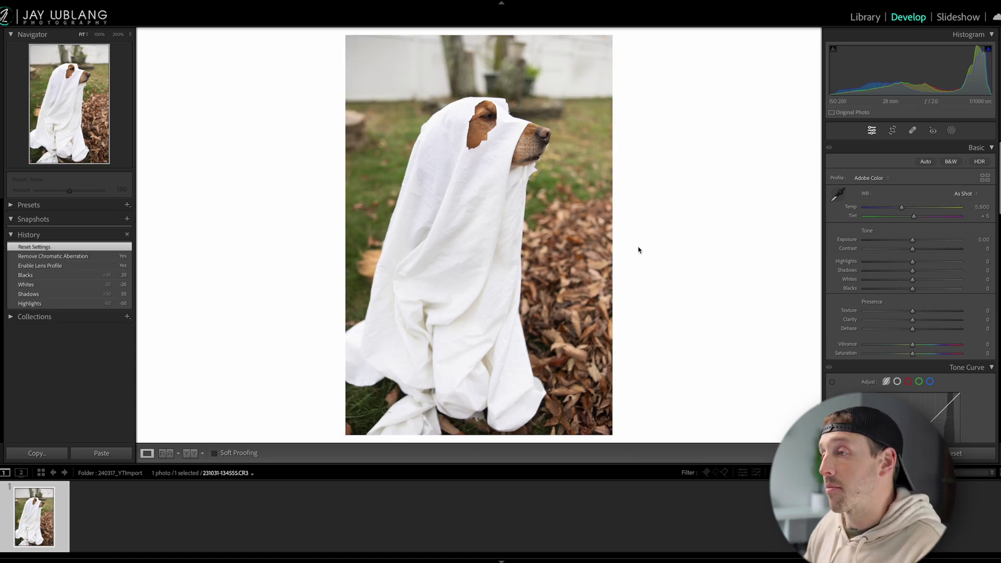
pyautogui.click(977, 261)
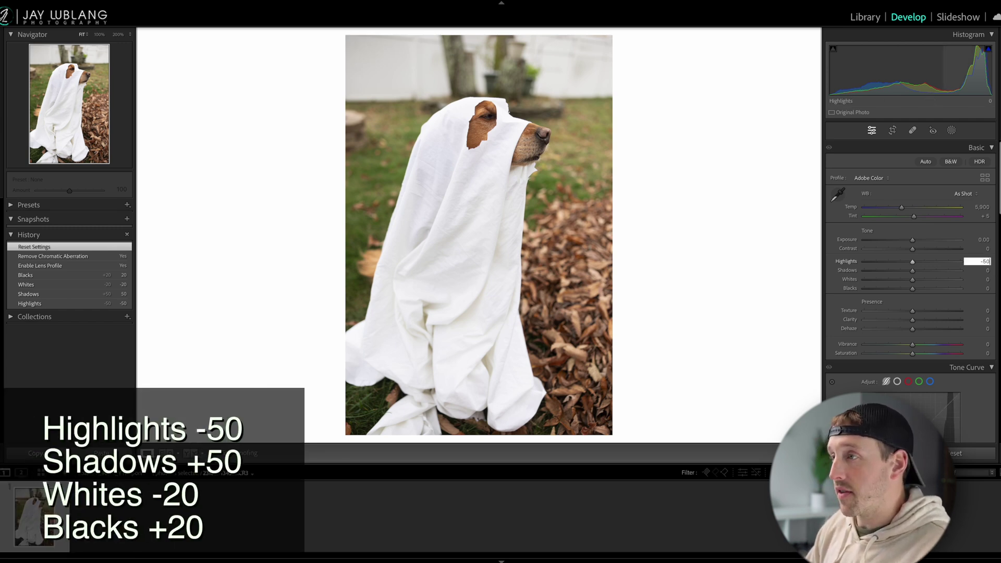
pyautogui.write('-50')
pyautogui.press('Tab')
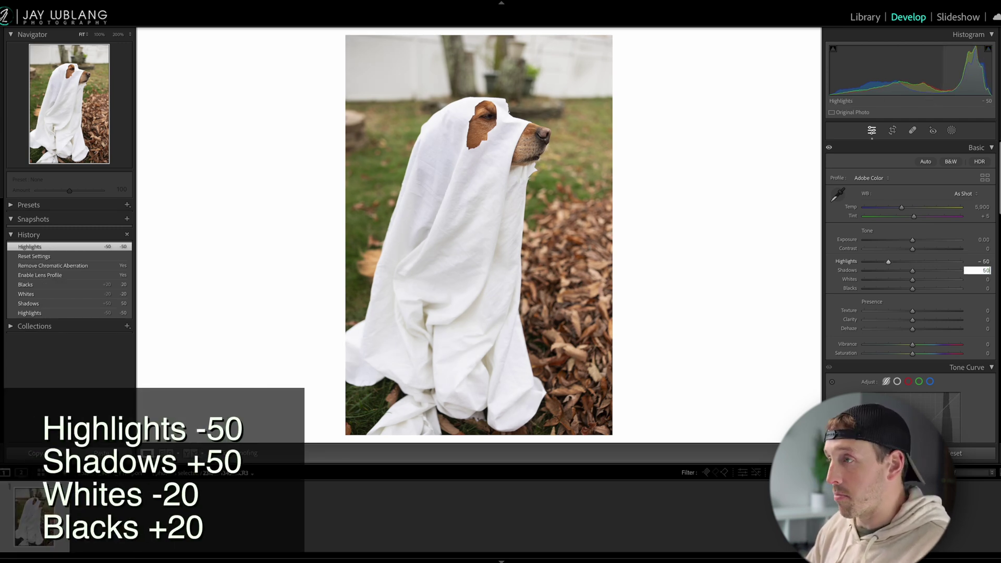
pyautogui.write('50')
pyautogui.press('Tab')
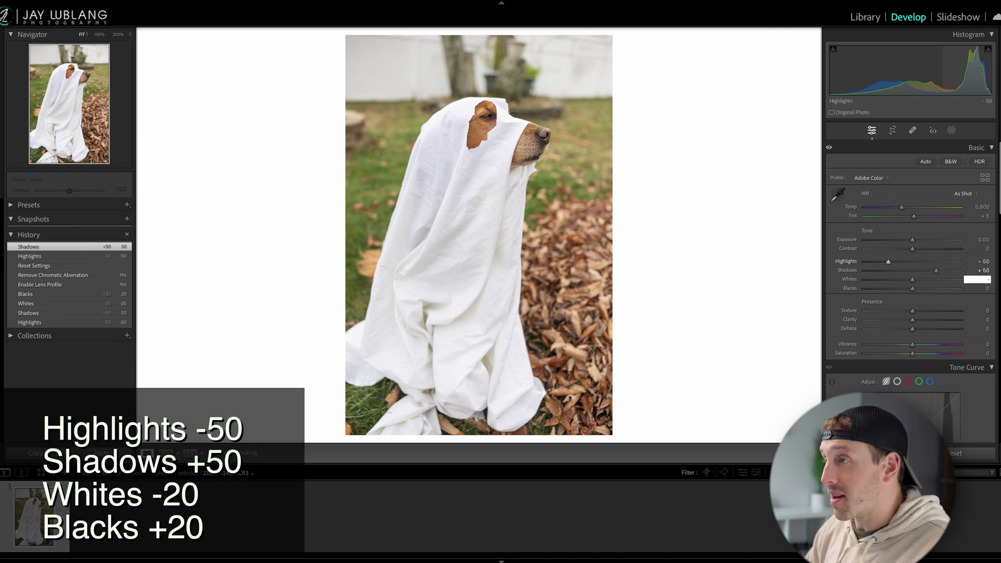
# Set Whites to -20 and Blacks to +20, and compare the edit with the unedited photo.
pyautogui.write('-20')
pyautogui.press('Tab')
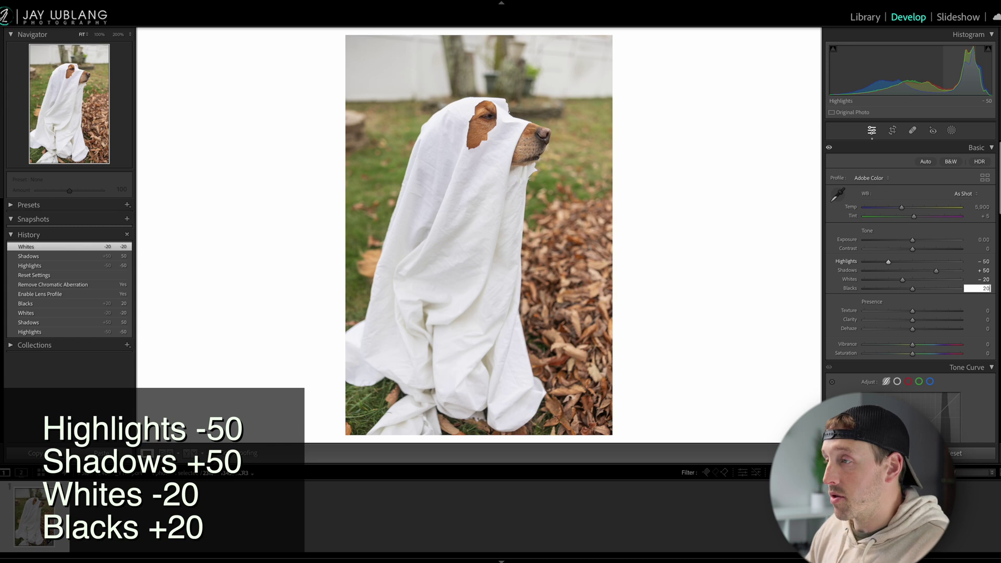
pyautogui.write('20')
pyautogui.press('Tab')
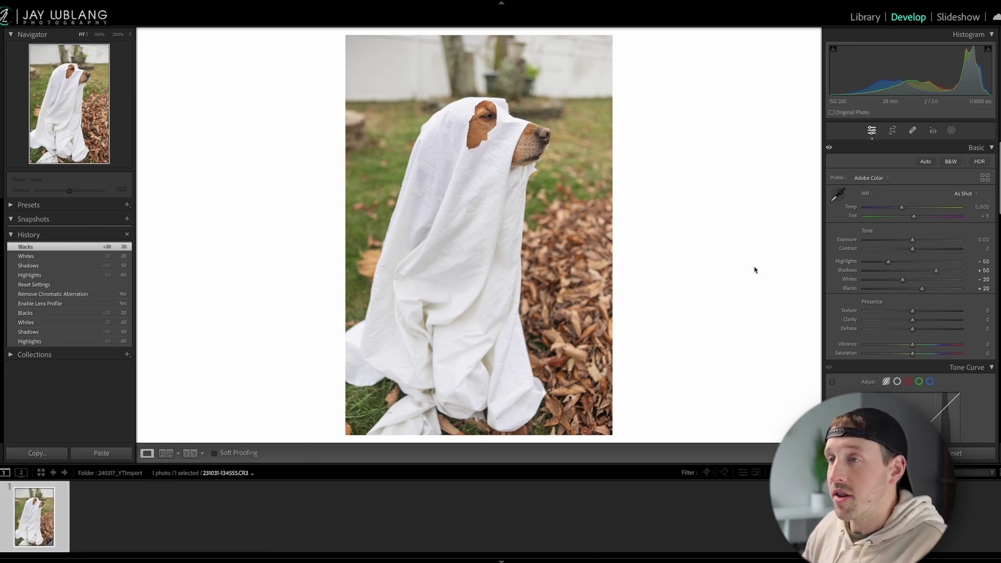
pyautogui.press('\\')
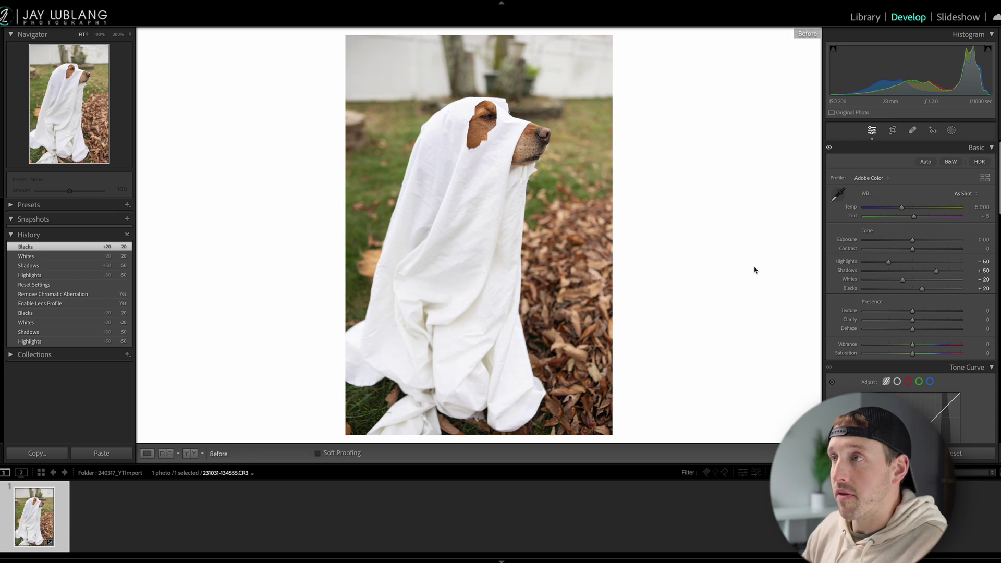
pyautogui.press('\\')
pyautogui.press('\\')
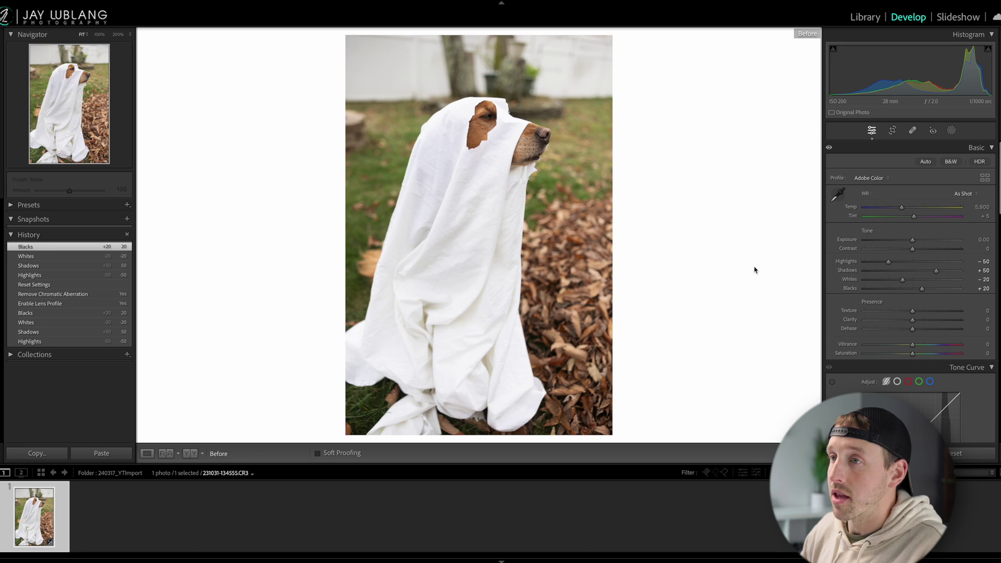
pyautogui.press('\\')
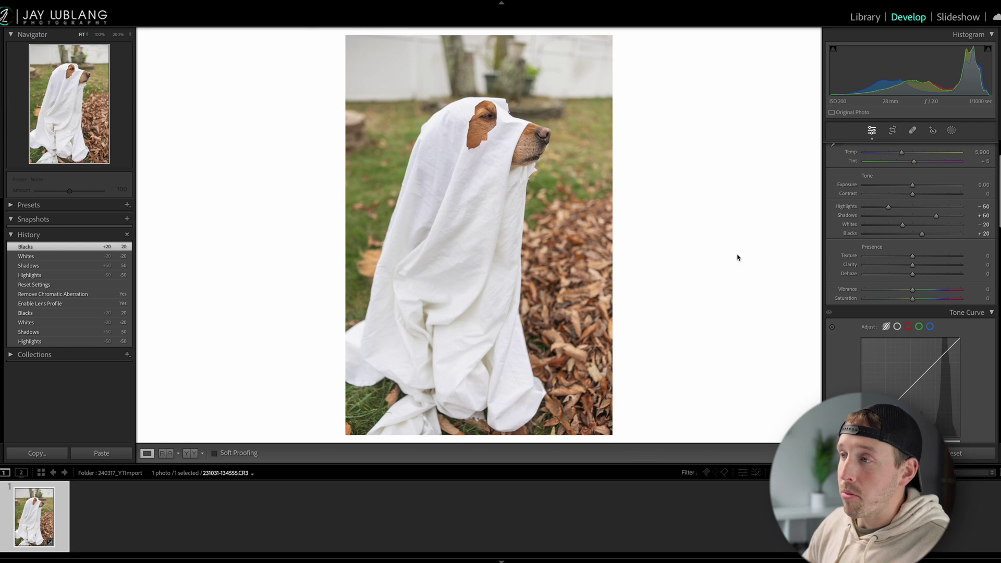
# Set Vibrance to +5 and the Red saturation in the Color Mixer to -5.
pyautogui.click(985, 289)
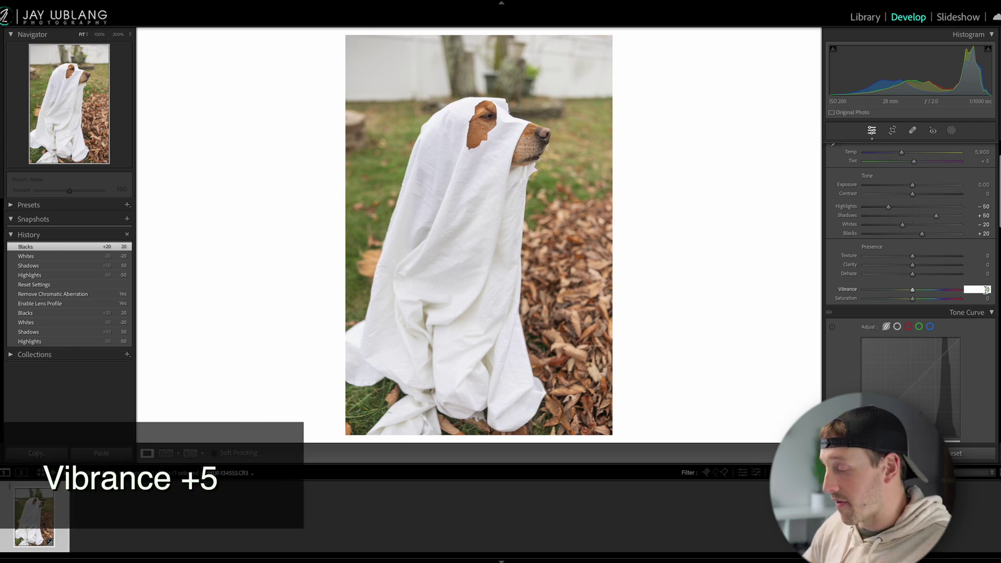
pyautogui.press('Return')
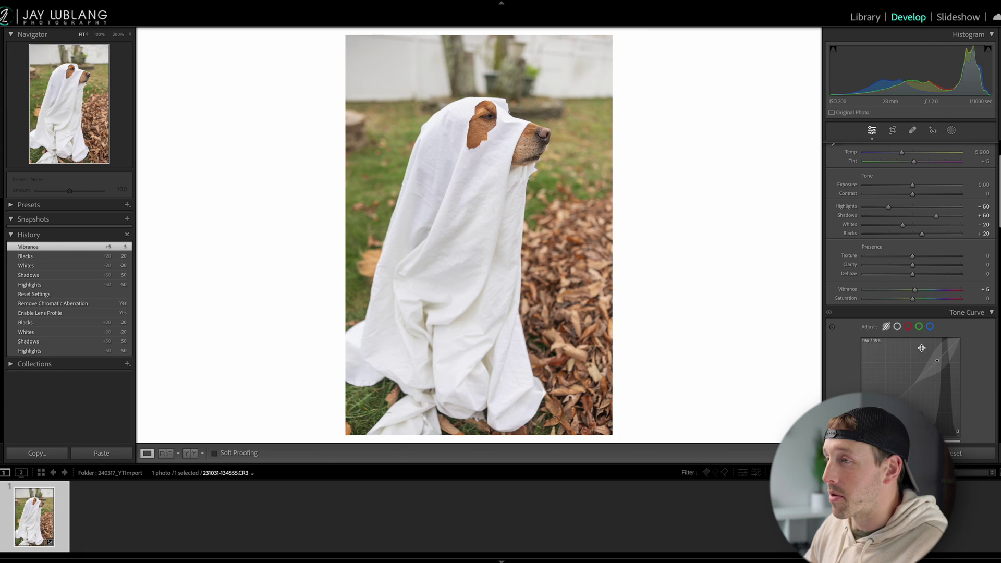
pyautogui.scroll(-5, 915, 348)
pyautogui.scroll(-3, 915, 348)
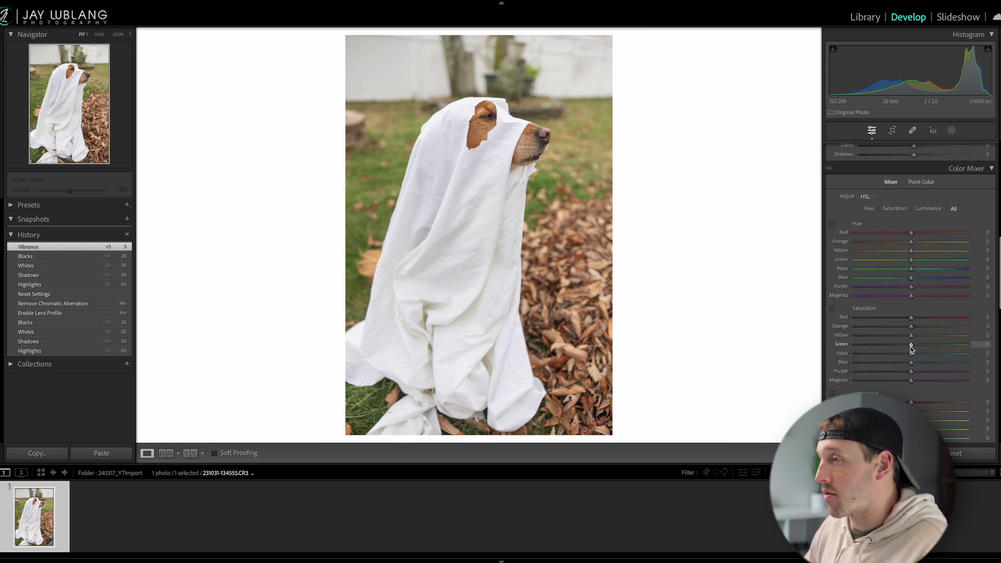
pyautogui.click(982, 318)
pyautogui.write('-5')
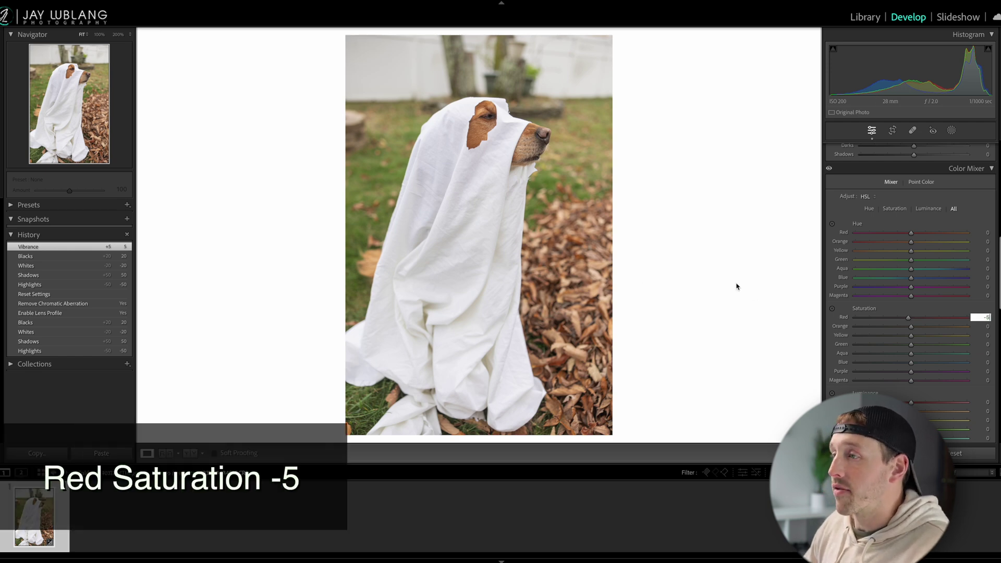
pyautogui.press('Return')
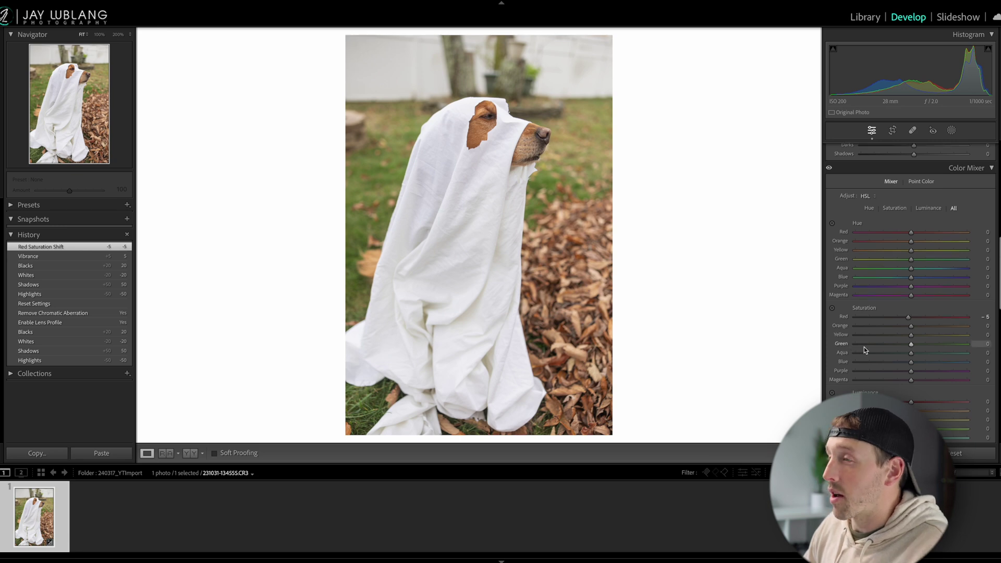
# Raise the sharpening Amount to 80.
pyautogui.scroll(-5, 874, 351)
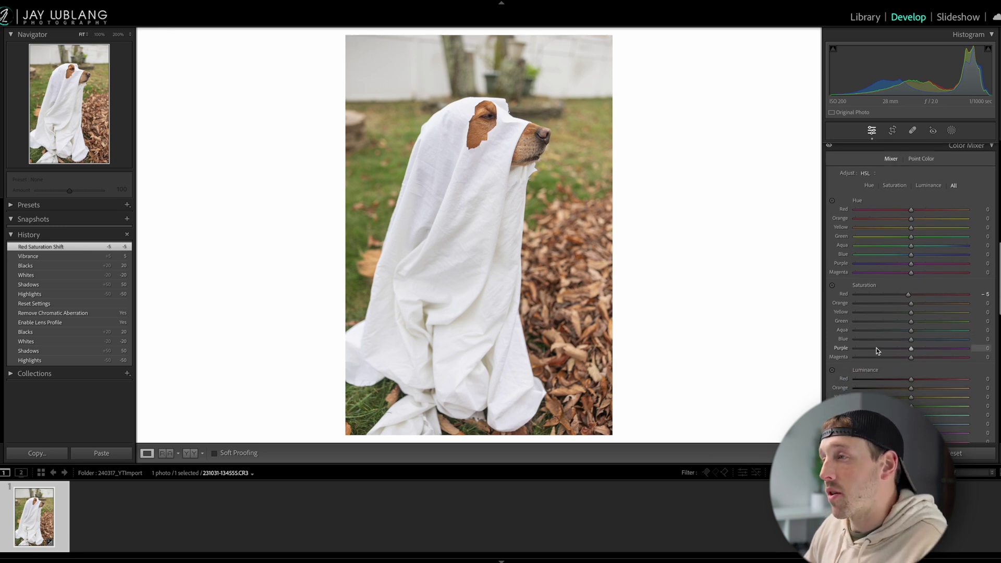
pyautogui.scroll(-2, 877, 348)
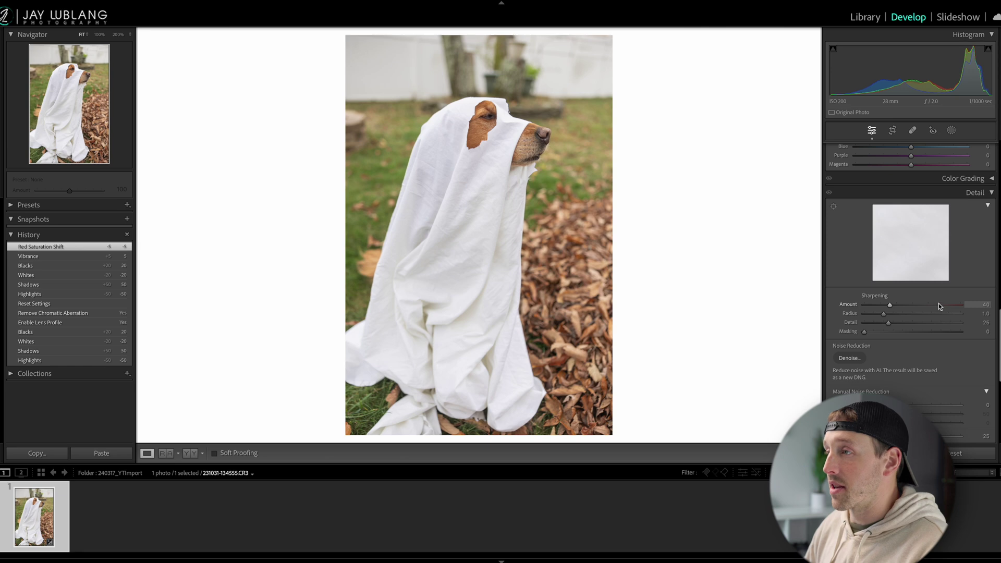
pyautogui.click(985, 304)
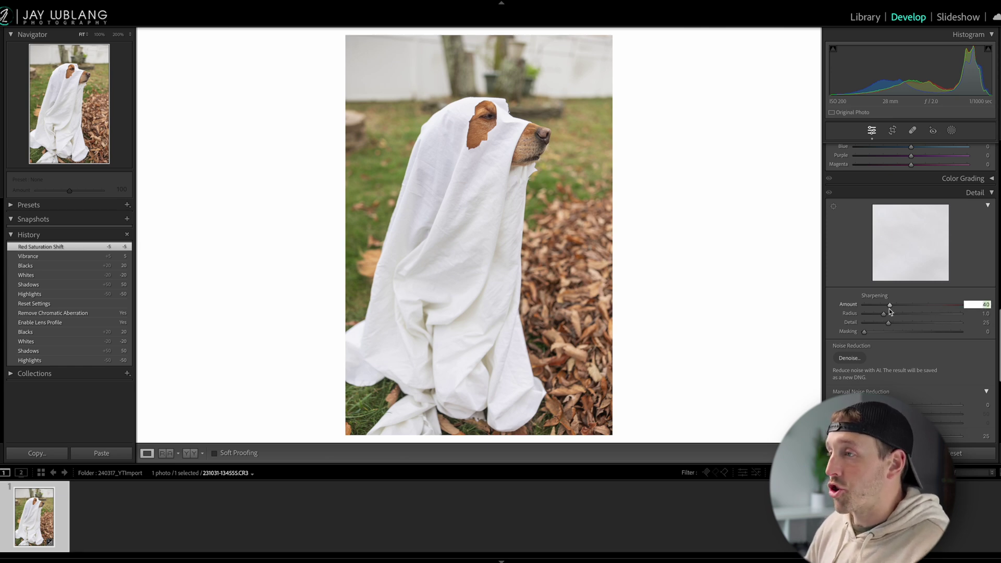
pyautogui.moveTo(890, 307); pyautogui.dragTo(916, 307)
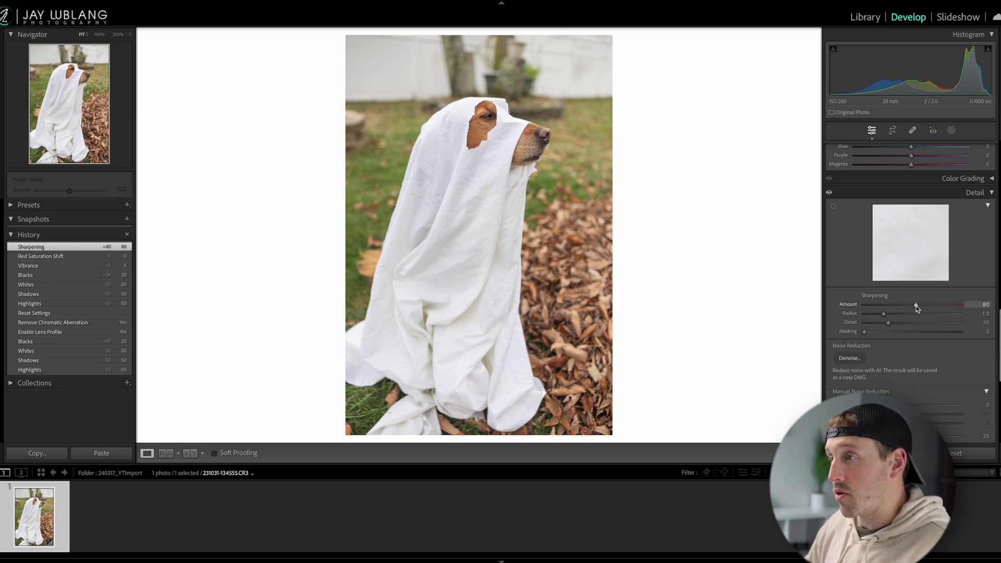
pyautogui.moveTo(915, 305)
pyautogui.mouseDown()
pyautogui.moveTo(880, 307)
pyautogui.moveTo(958, 312)
pyautogui.moveTo(915, 308)
pyautogui.mouseUp()
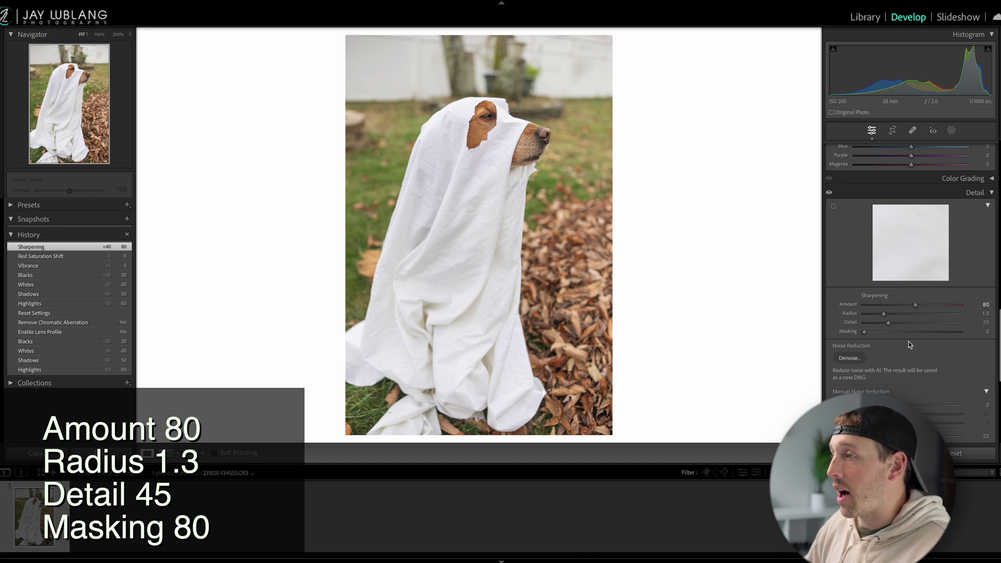
# Set the sharpening Radius to 1.3 and Detail to 45.
pyautogui.click(988, 313)
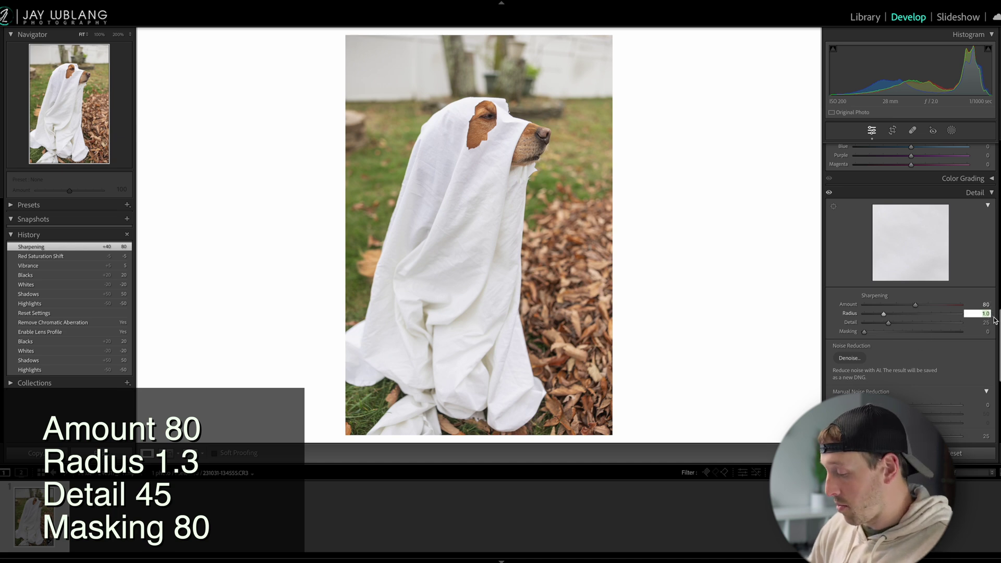
pyautogui.write('1.3')
pyautogui.press('Tab')
pyautogui.write('45')
pyautogui.press('Tab')
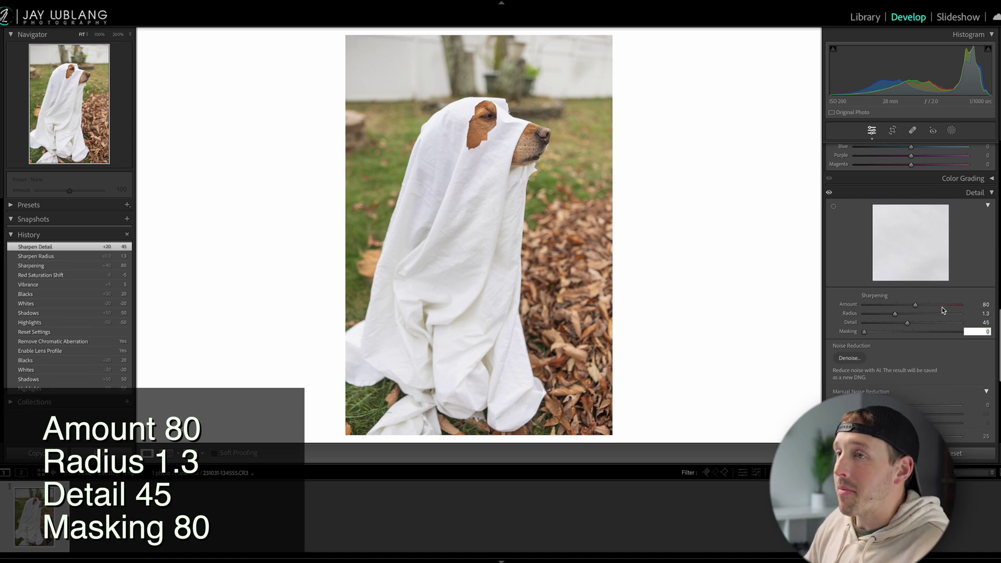
pyautogui.press('Return')
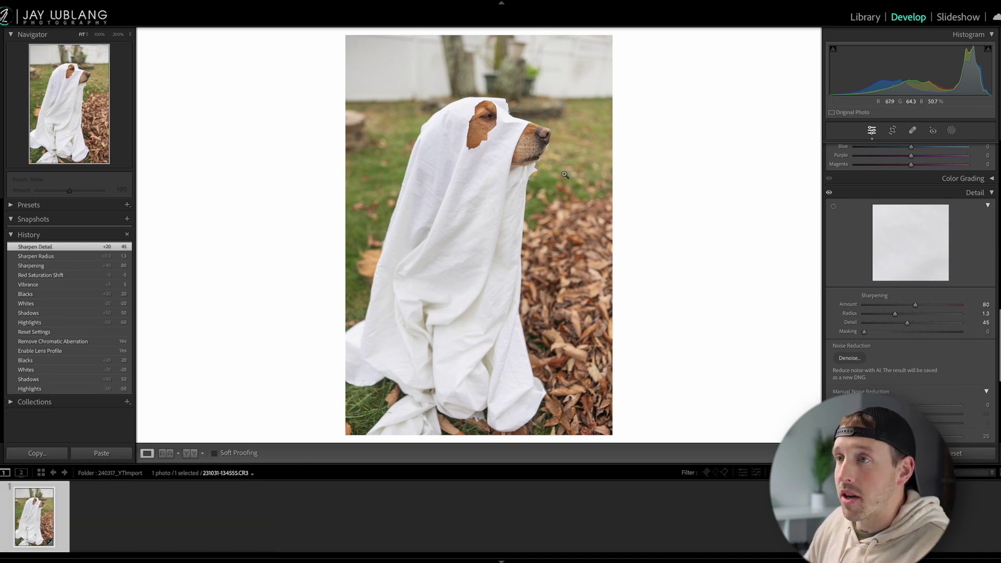
# Set the sharpening Masking to 80, checking the fur and sheet around the dog's eye close up before and after.
pyautogui.click(480, 127)
pyautogui.moveTo(521, 146); pyautogui.dragTo(535, 313)
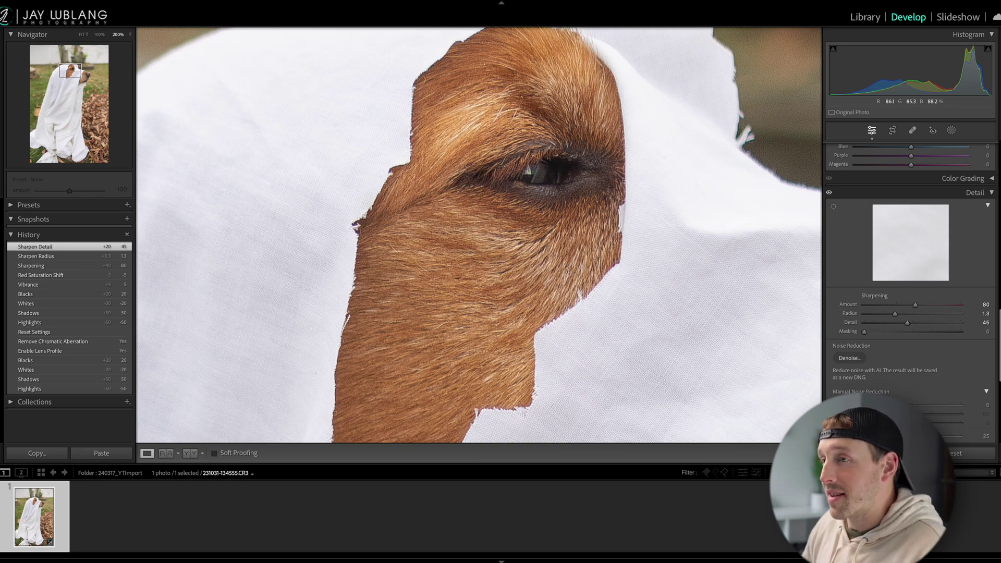
pyautogui.click(651, 313)
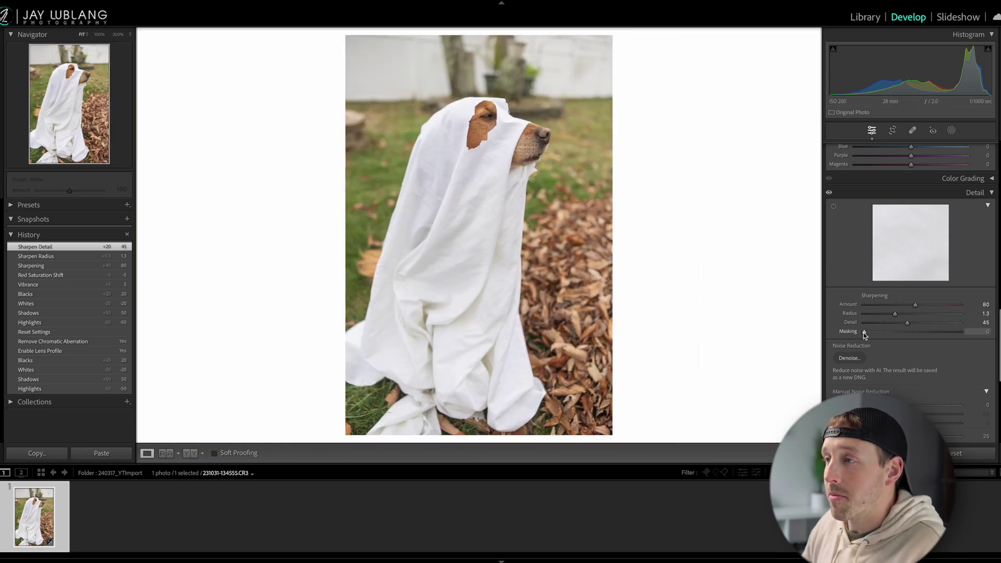
pyautogui.moveTo(863, 333); pyautogui.dragTo(938, 336)
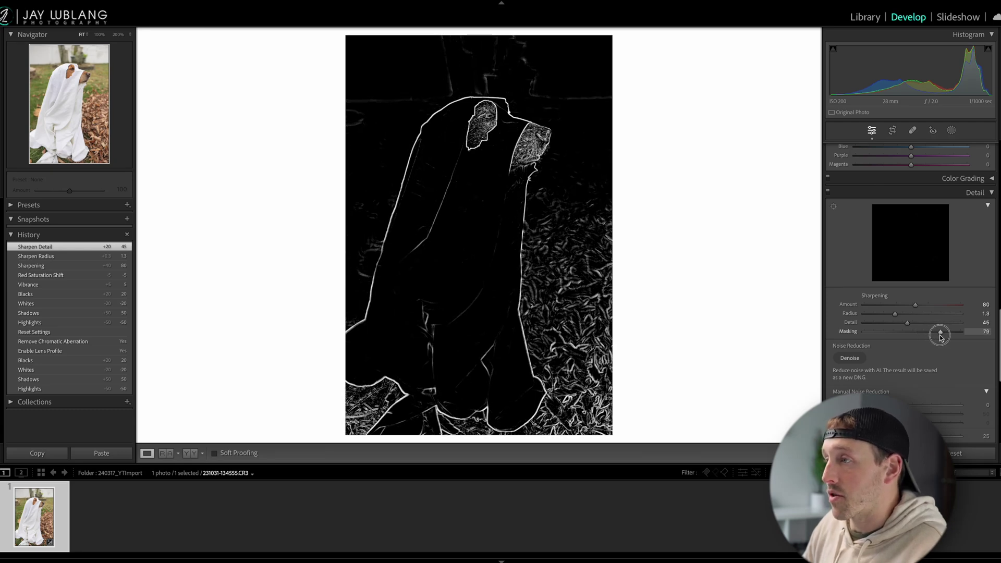
pyautogui.moveTo(941, 336); pyautogui.dragTo(940, 335)
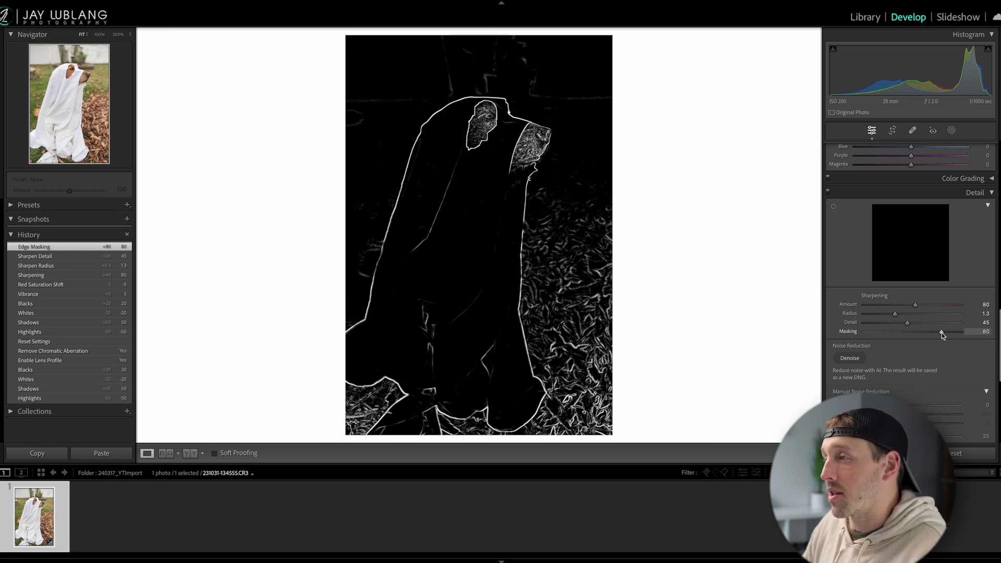
pyautogui.moveTo(941, 333); pyautogui.dragTo(941, 333)
pyautogui.click(495, 127)
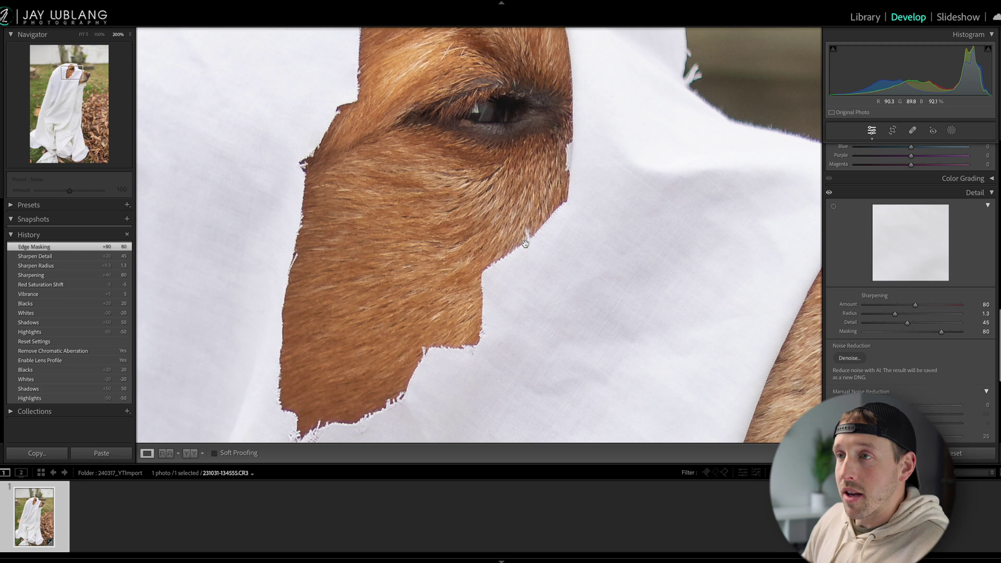
pyautogui.moveTo(475, 143); pyautogui.dragTo(516, 175)
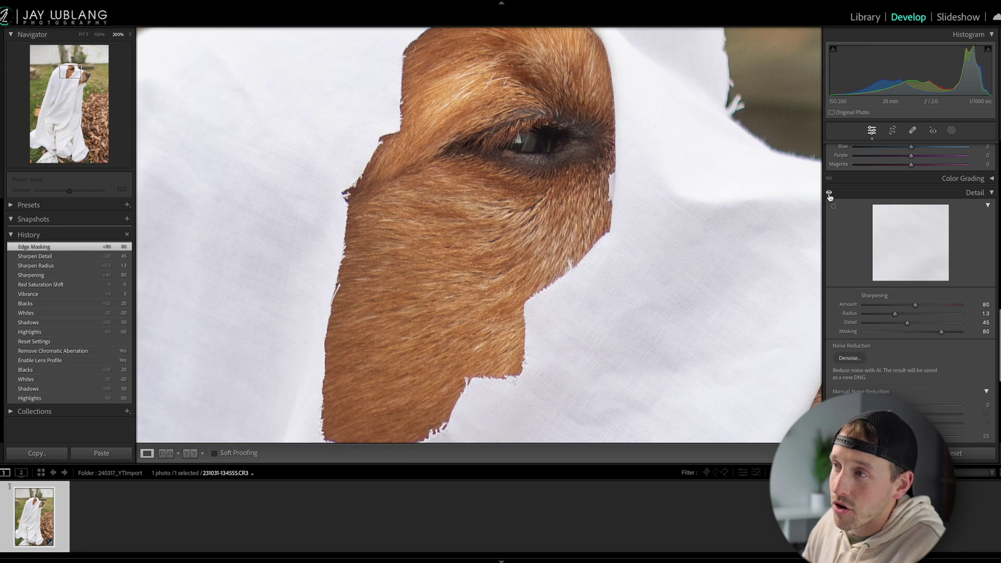
pyautogui.click(615, 323)
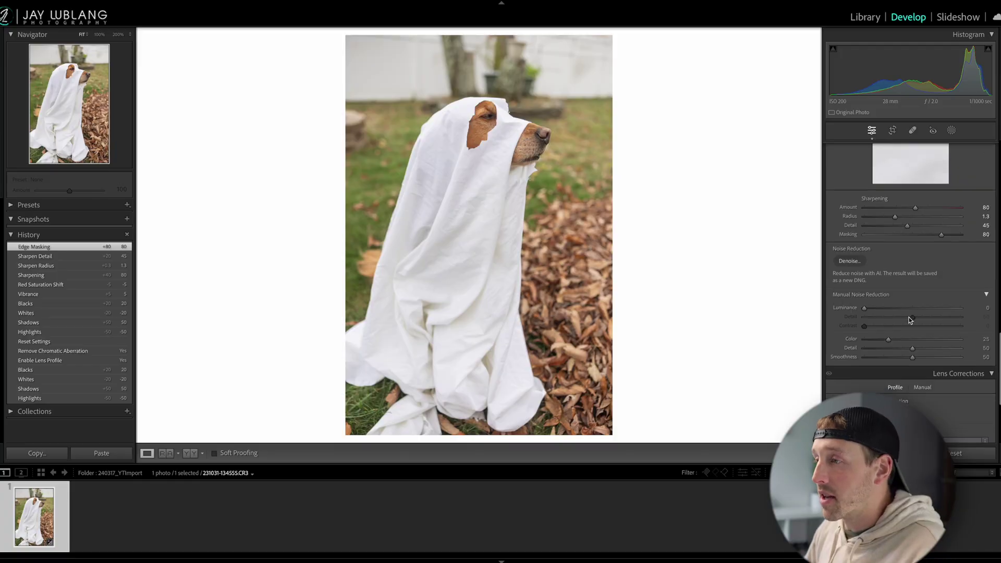
# Compare the photo with and without lens profile corrections, leaving Enable Profile Corrections on.
pyautogui.scroll(-3, 909, 317)
pyautogui.scroll(-1, 909, 319)
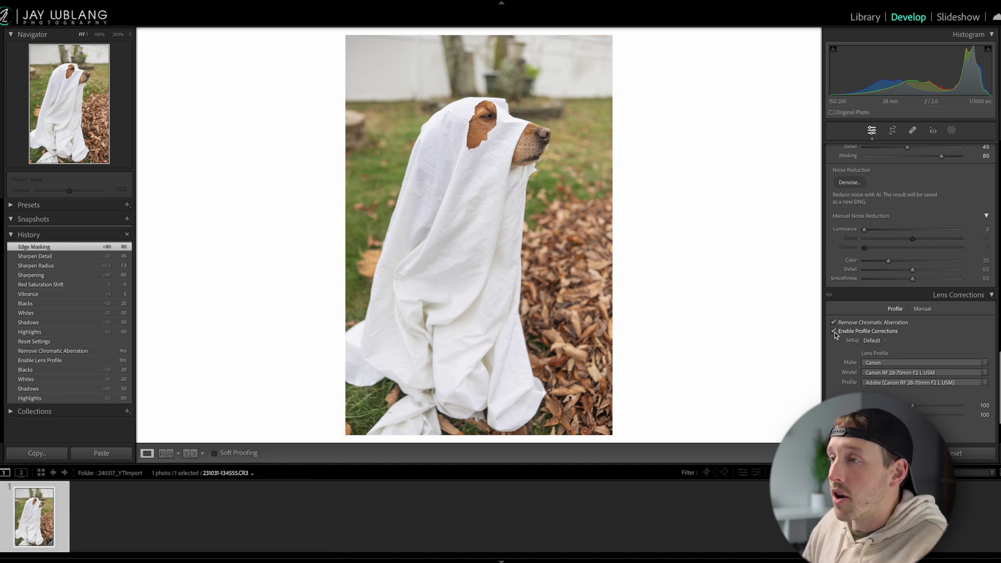
pyautogui.click(833, 331)
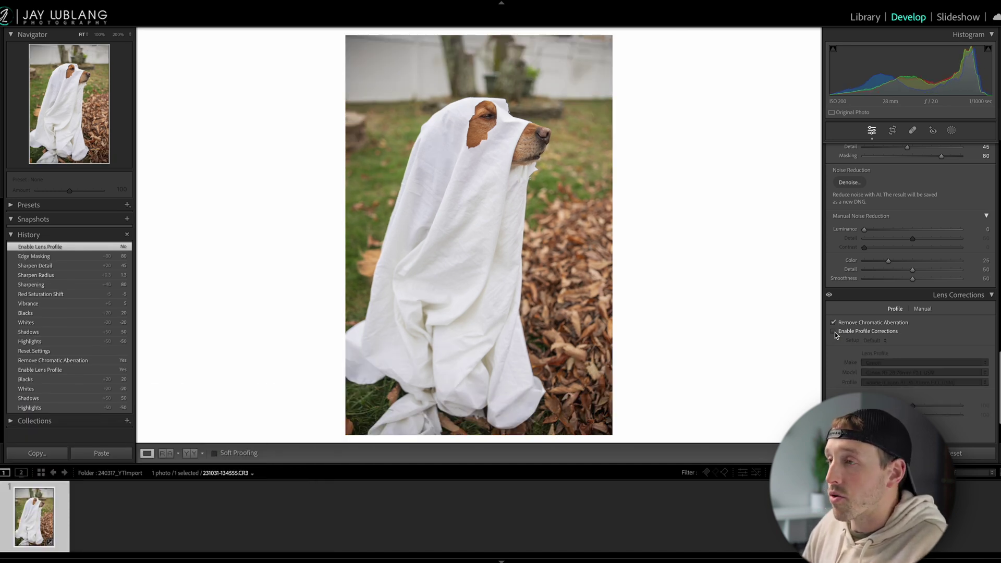
pyautogui.click(833, 331)
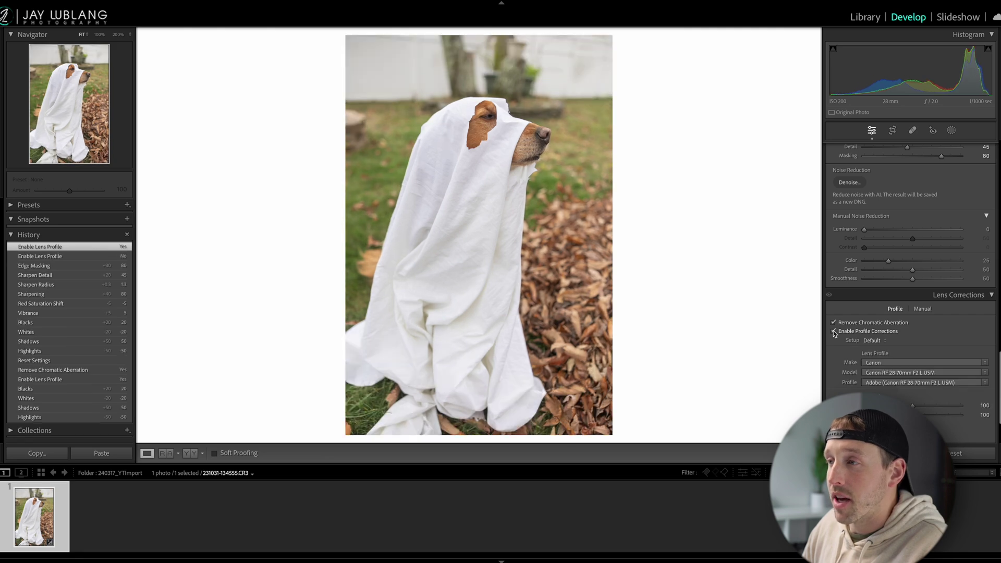
pyautogui.click(833, 332)
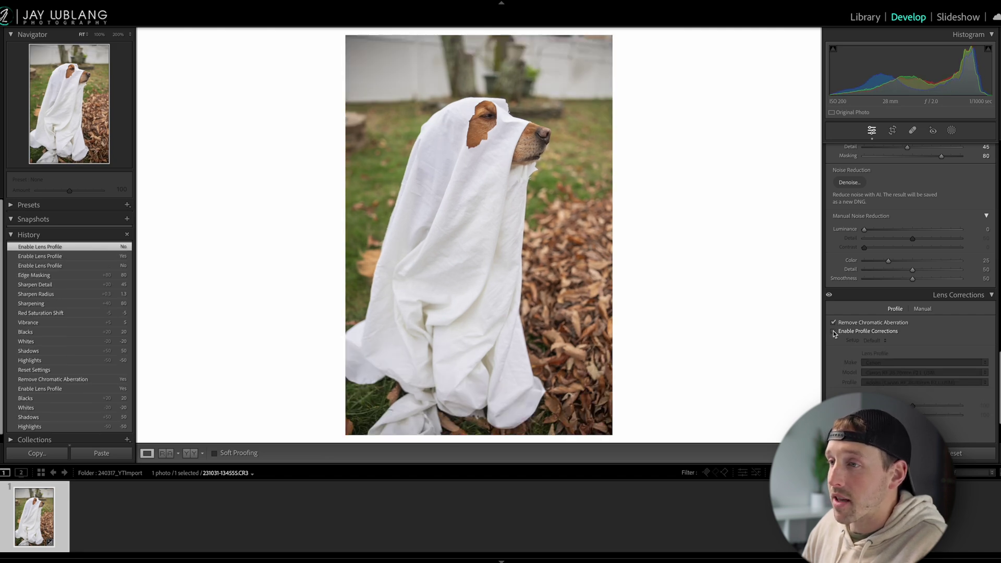
pyautogui.click(833, 332)
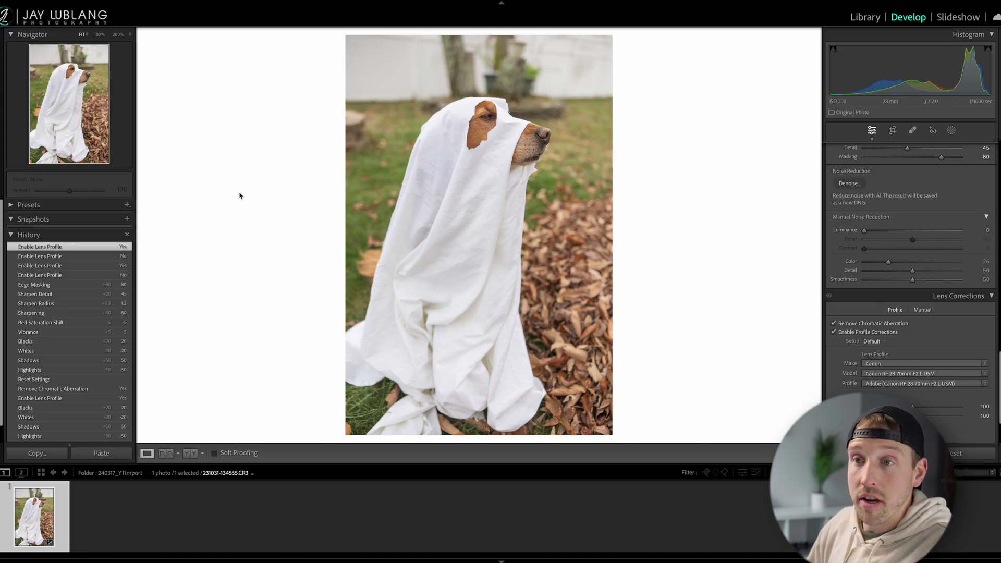
# Start a new develop preset named YT and place it in a new preset group called Youtube.
pyautogui.click(126, 207)
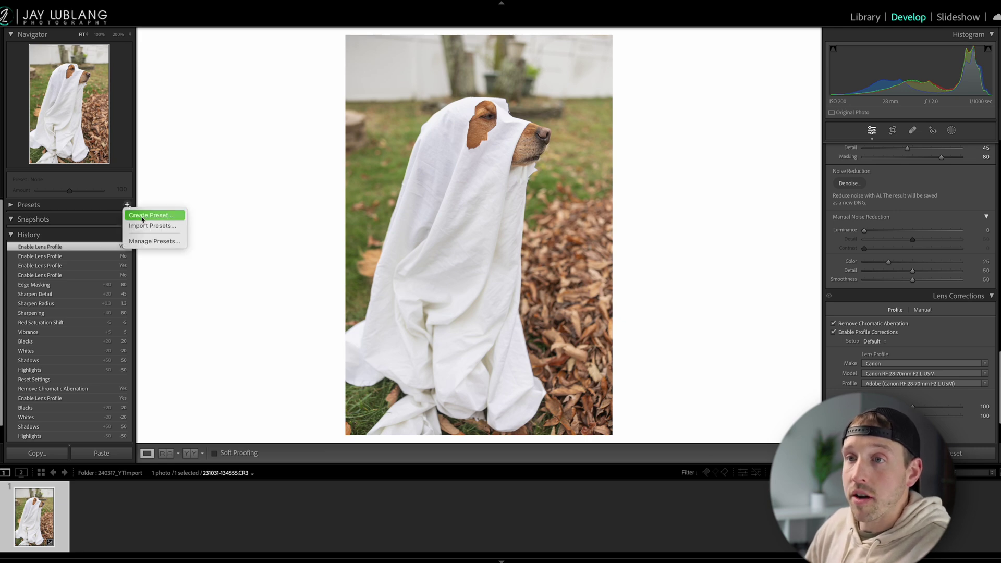
pyautogui.click(143, 214)
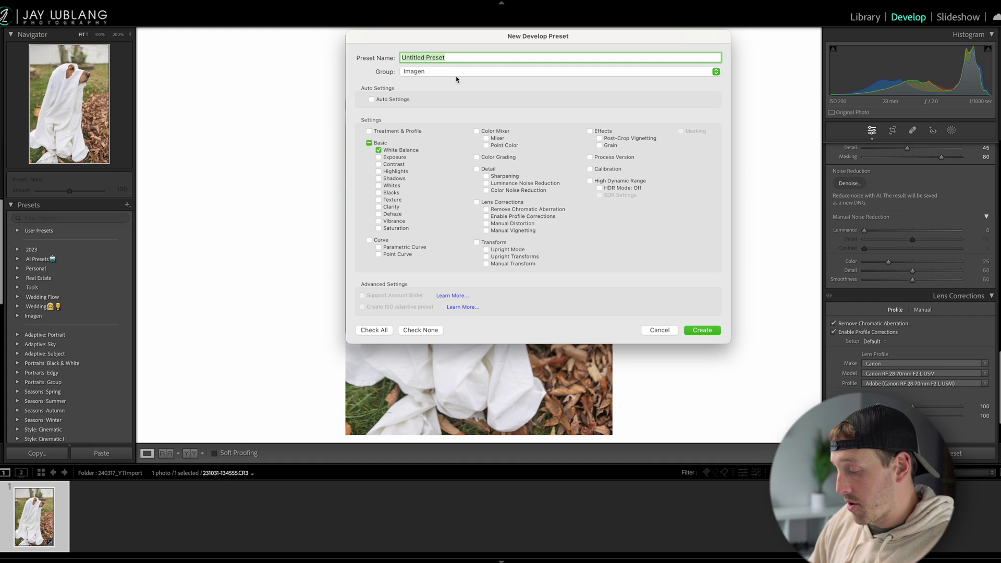
pyautogui.write('YT')
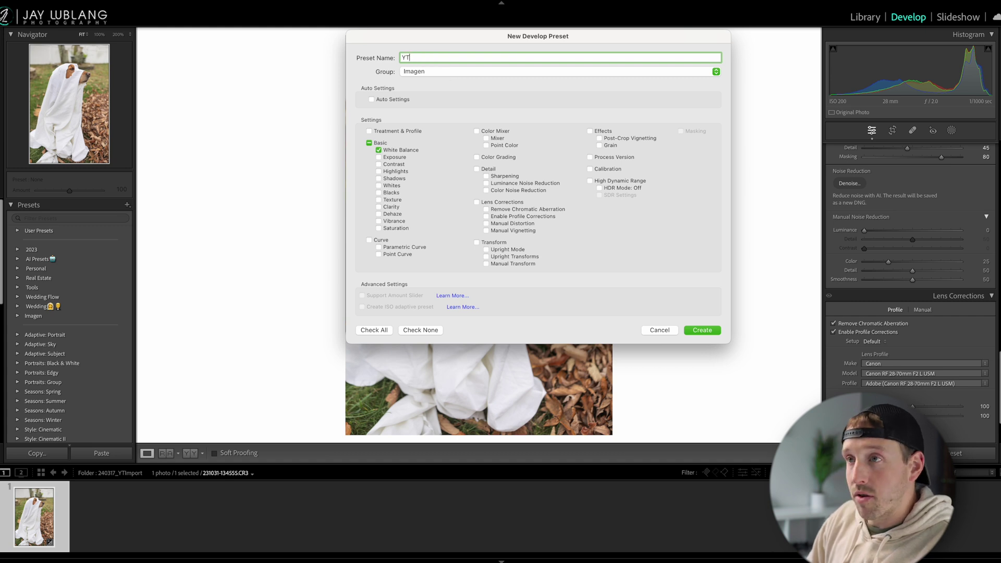
pyautogui.click(453, 74)
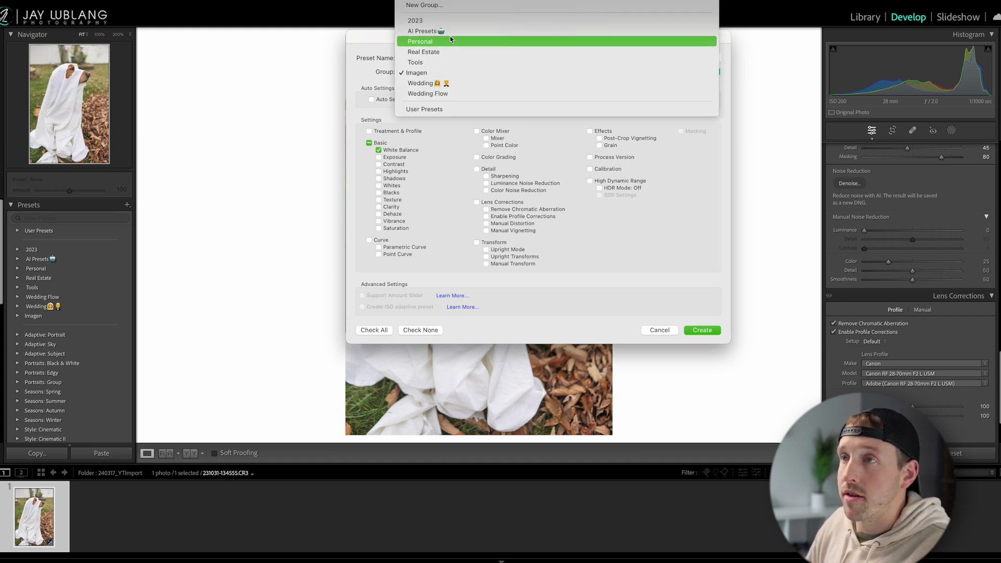
pyautogui.click(448, 6)
pyautogui.write('Youtube')
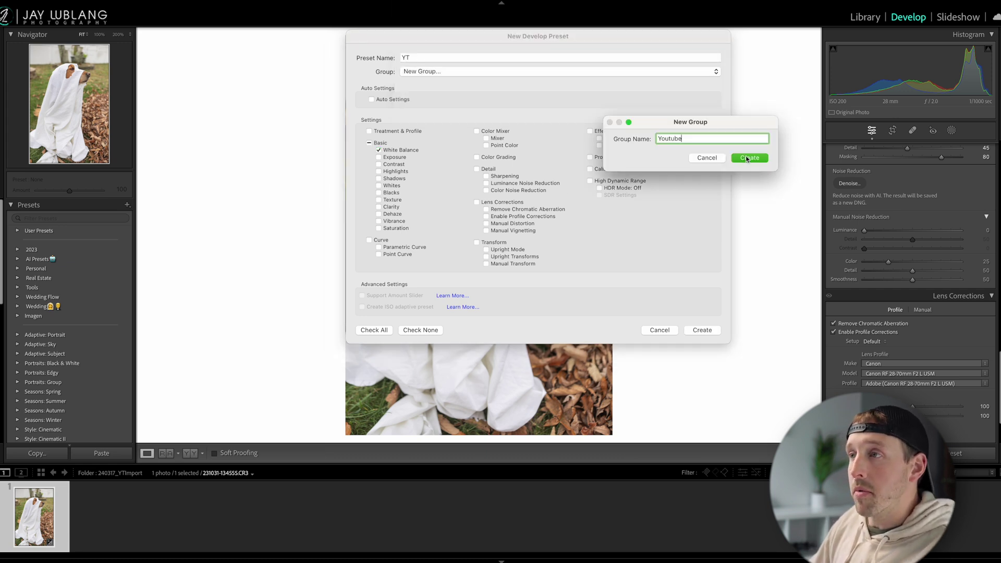
pyautogui.click(749, 158)
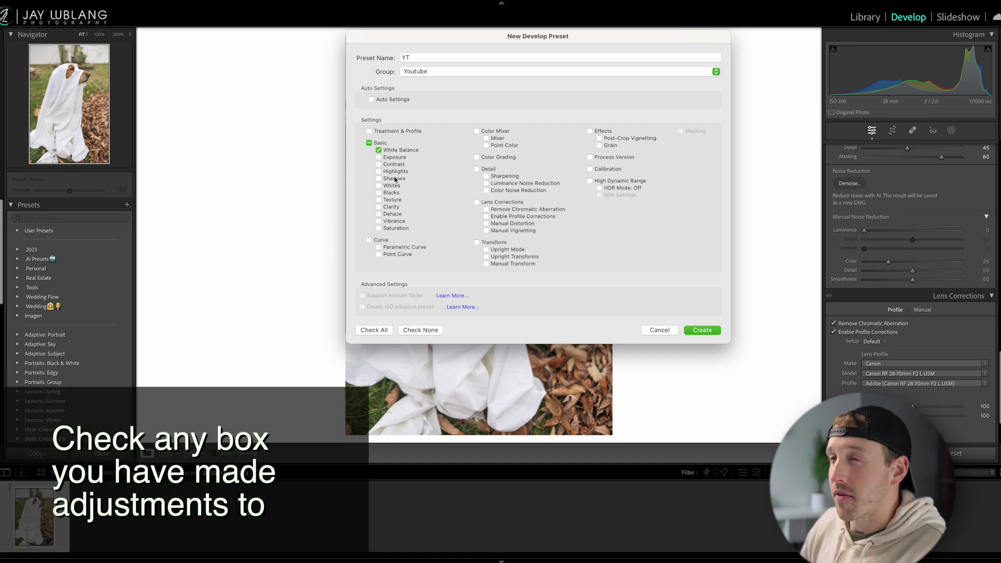
# Create the preset with only Highlights, Shadows, Whites, Vibrance, Color Mixer, Sharpening, Remove Chromatic Aberration and Enable Profile Corrections, and expand the Youtube group.
pyautogui.click(378, 151)
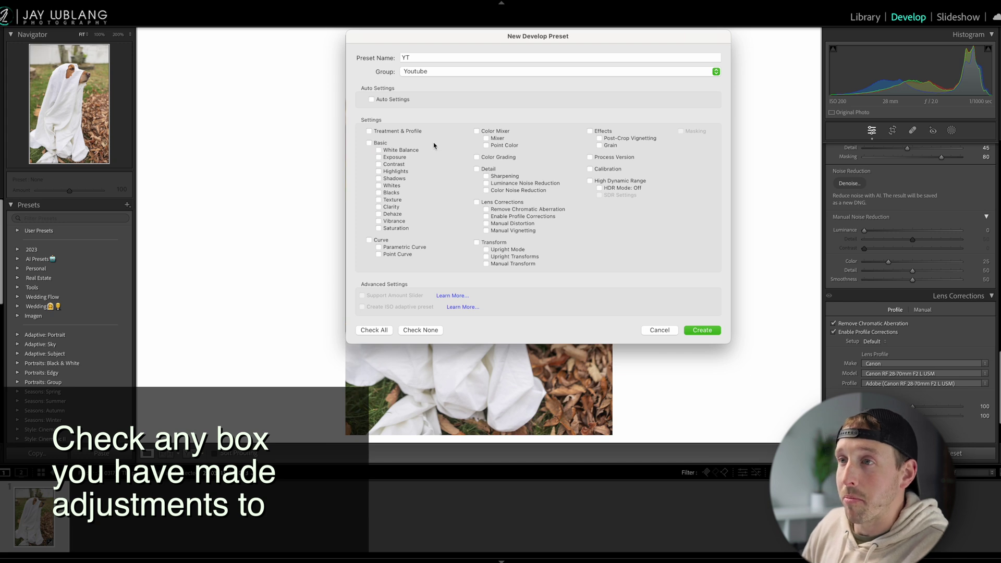
pyautogui.click(378, 172)
pyautogui.click(379, 179)
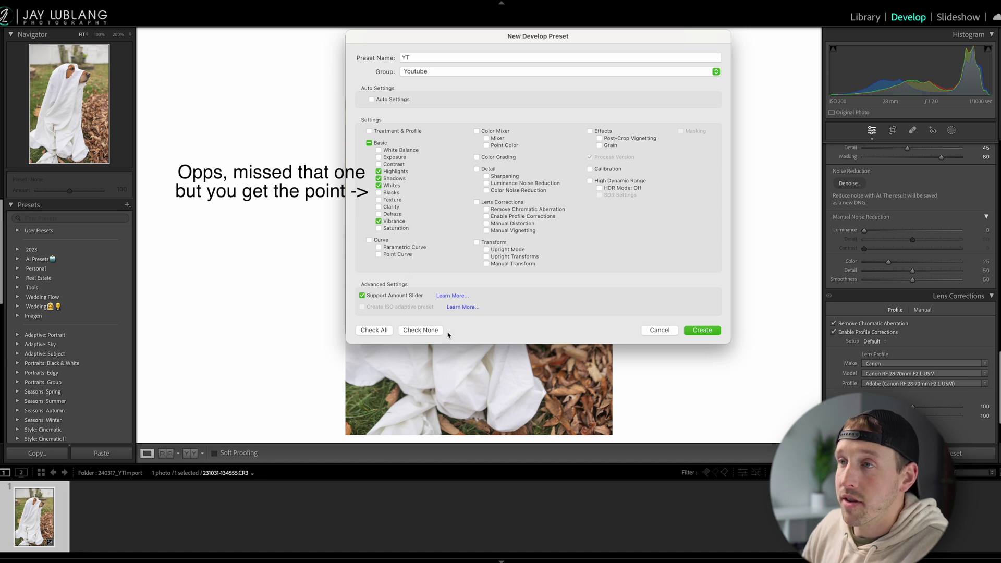
pyautogui.click(476, 131)
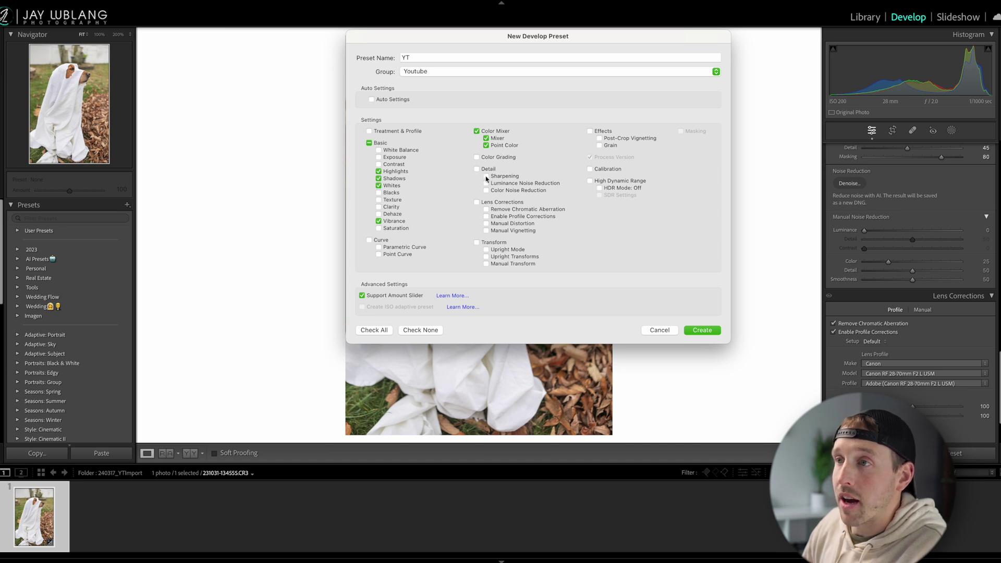
pyautogui.click(486, 210)
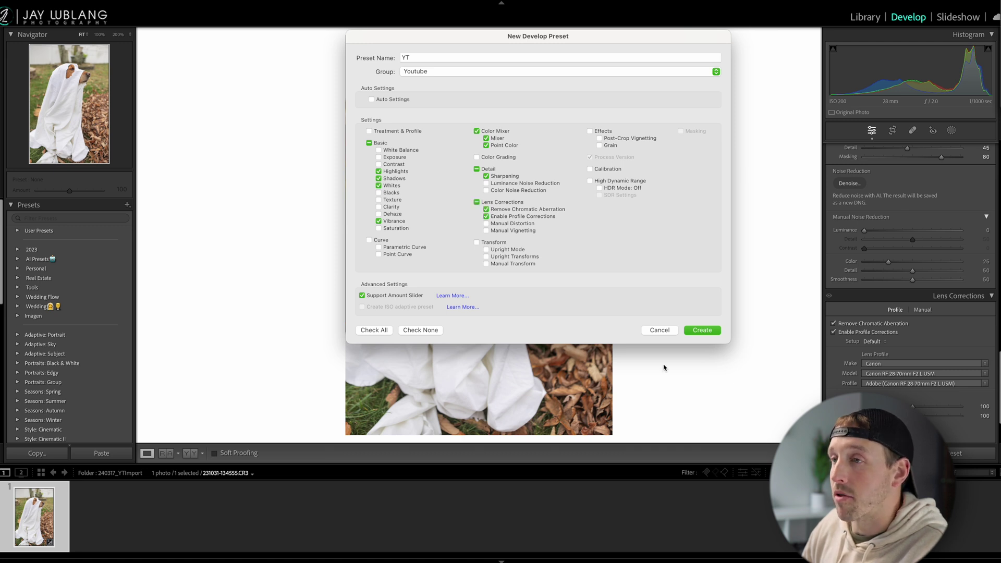
pyautogui.click(707, 330)
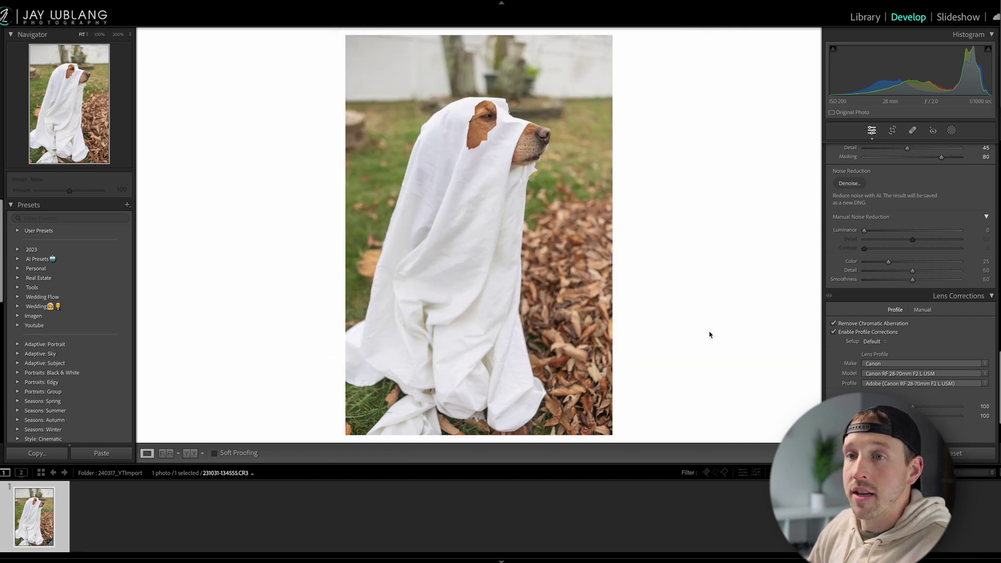
pyautogui.click(18, 326)
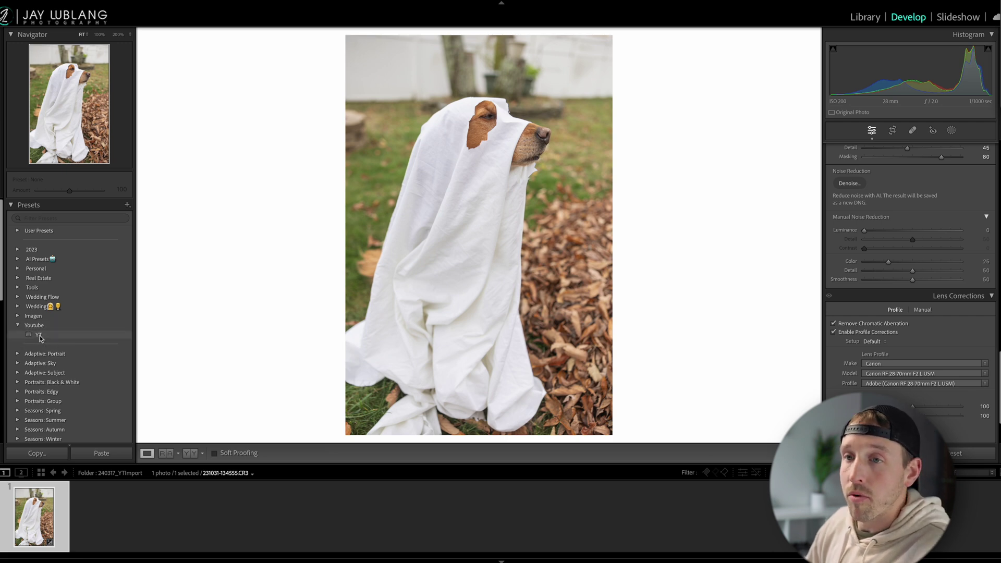
# Import the checked photos from the EOS_DIGITAL card with the YT preset from the Youtube group as Develop Settings.
pyautogui.press('g')
pyautogui.click(45, 455)
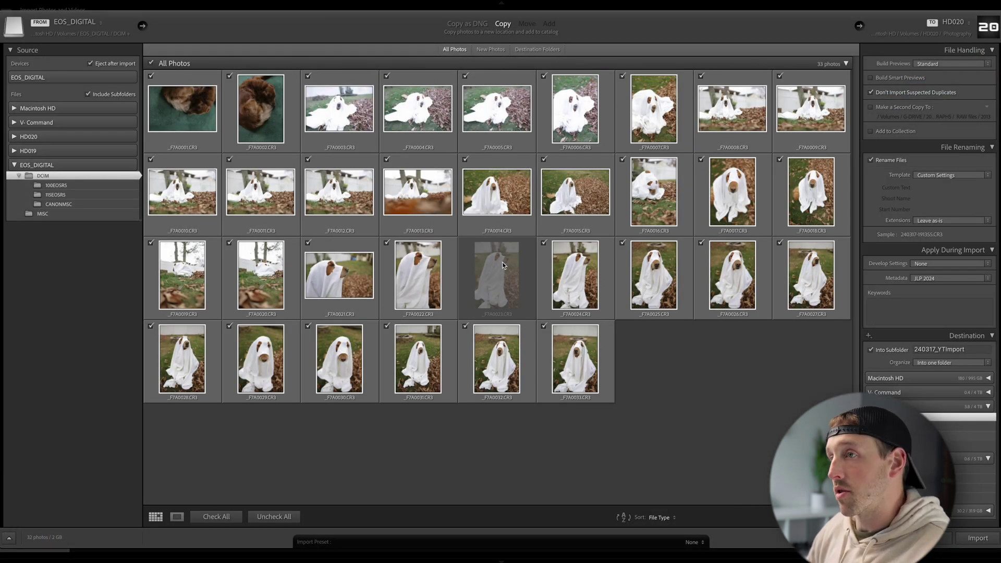
pyautogui.moveTo(502, 261)
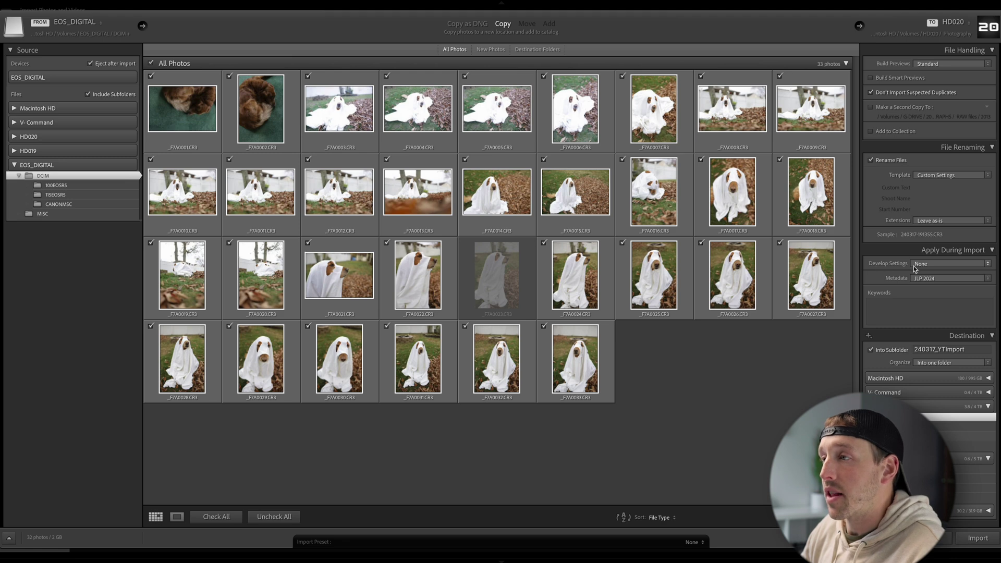
pyautogui.click(986, 265)
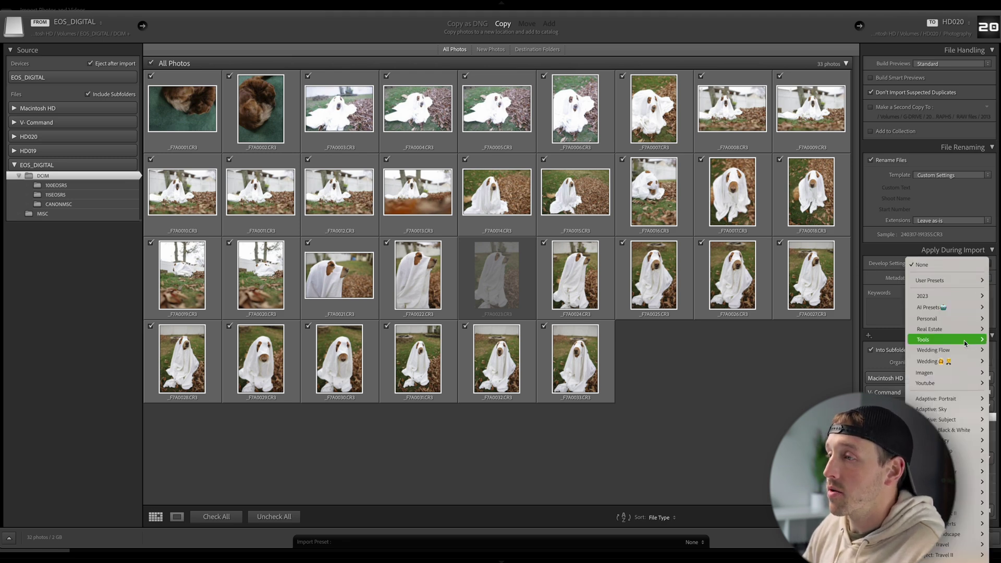
pyautogui.moveTo(959, 388)
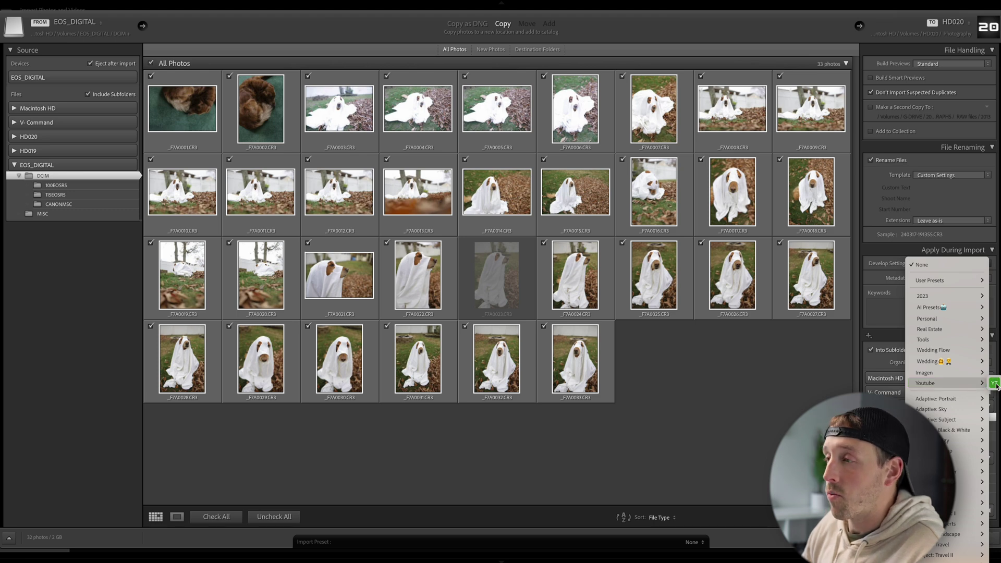
pyautogui.click(995, 385)
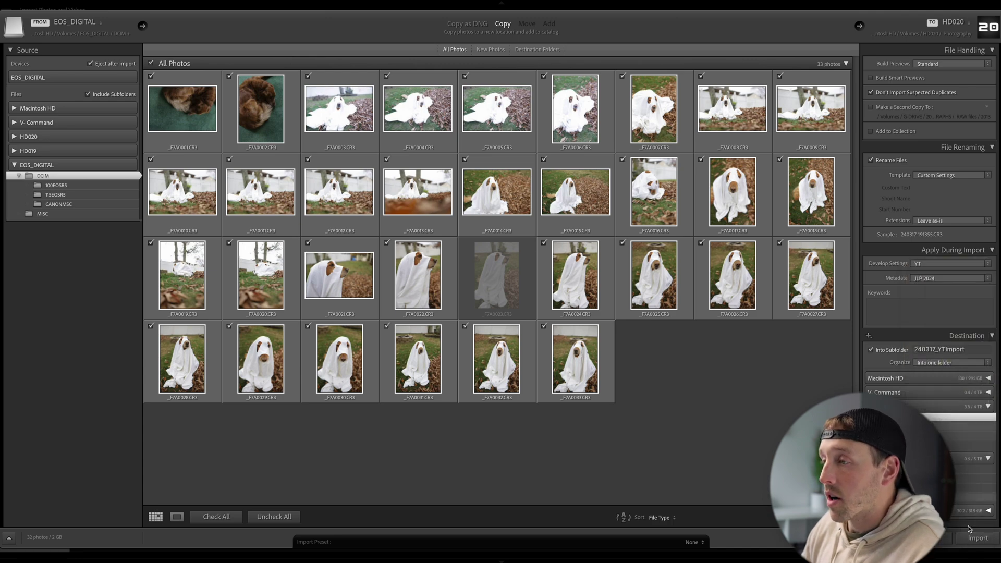
pyautogui.click(978, 539)
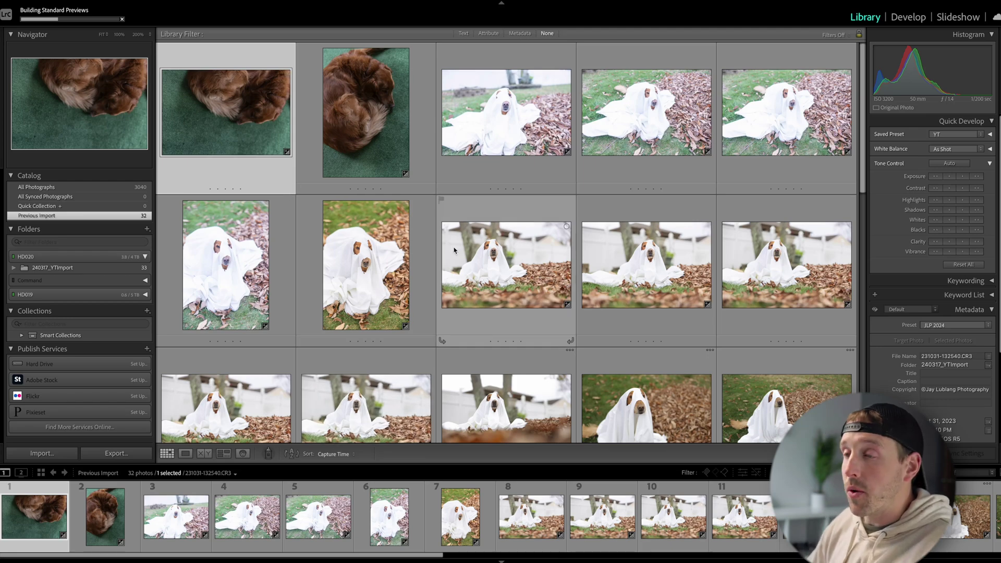
# Open the last imported dog photo in Develop and examine its Basic, Color Mixer and Detail settings for the preset's adjustments.
pyautogui.scroll(-10, 506, 278)
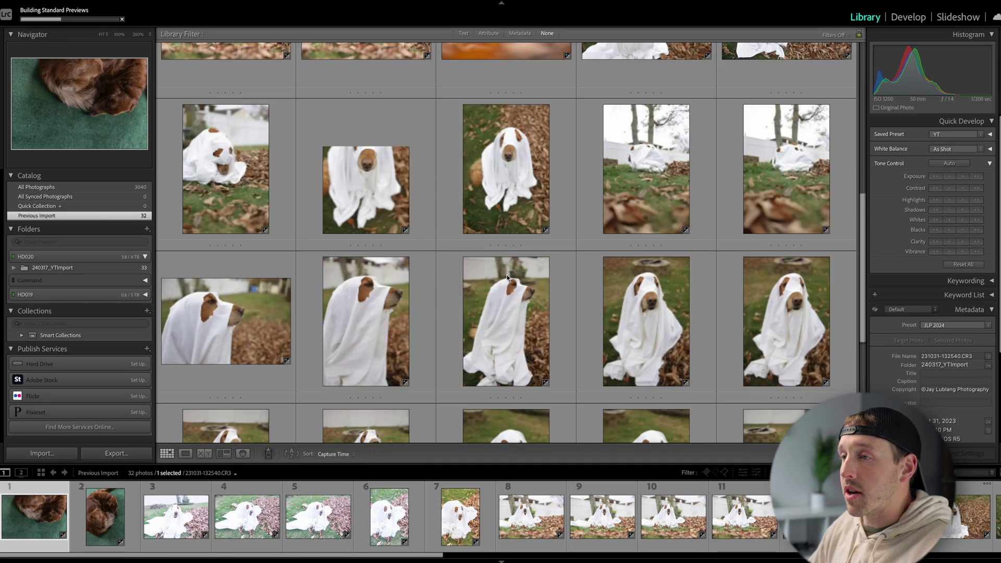
pyautogui.scroll(-2, 507, 278)
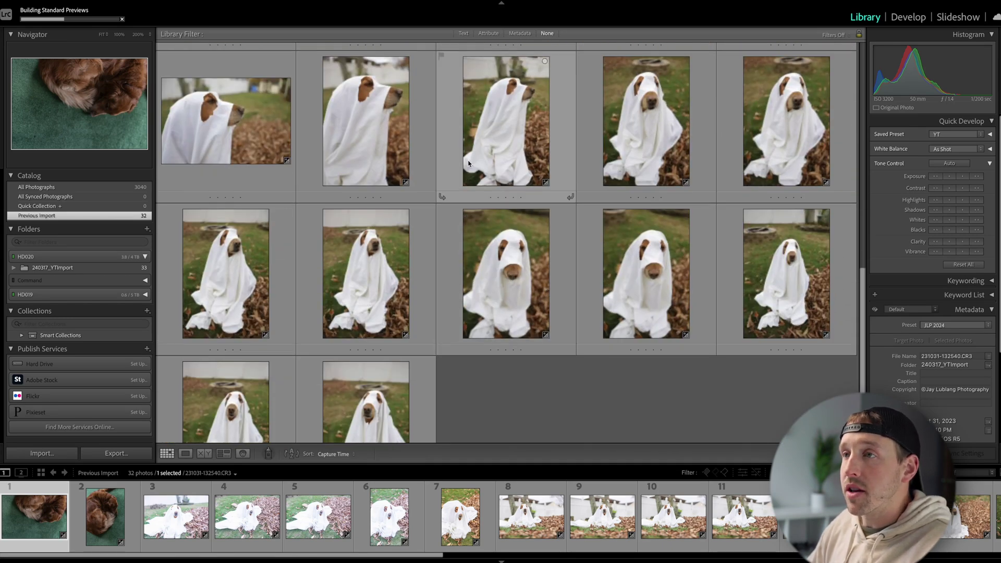
pyautogui.scroll(-2, 521, 318)
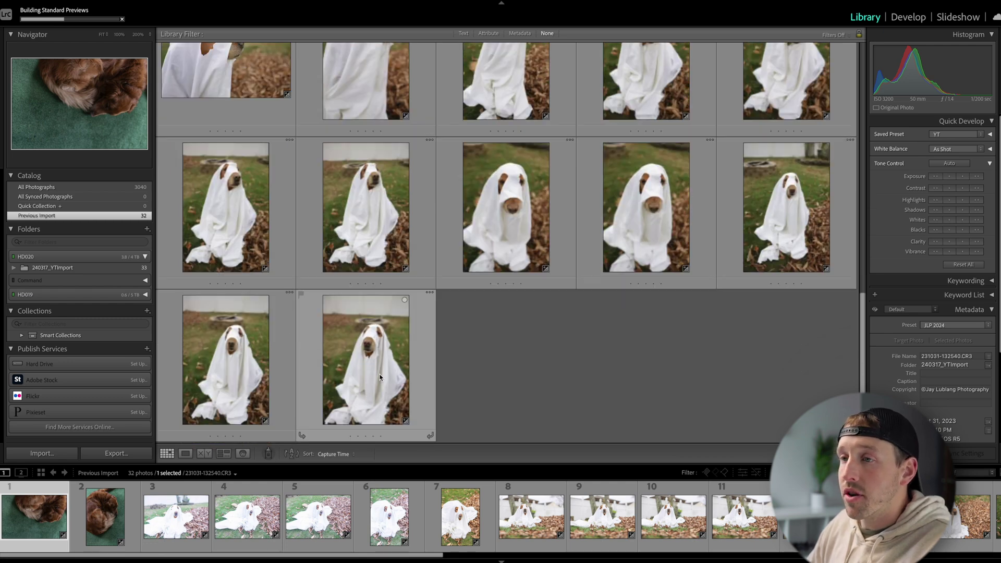
pyautogui.doubleClick(374, 361)
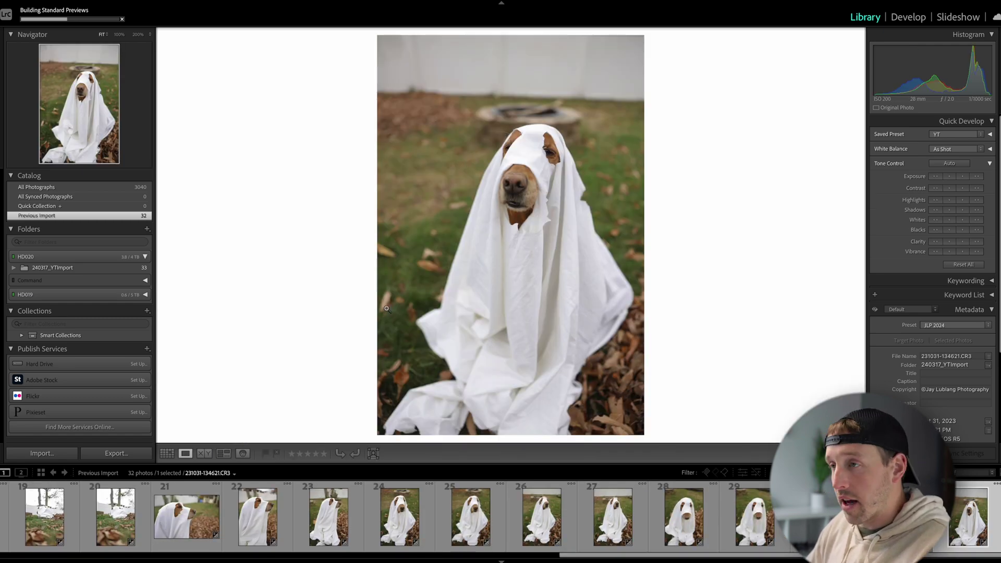
pyautogui.press('d')
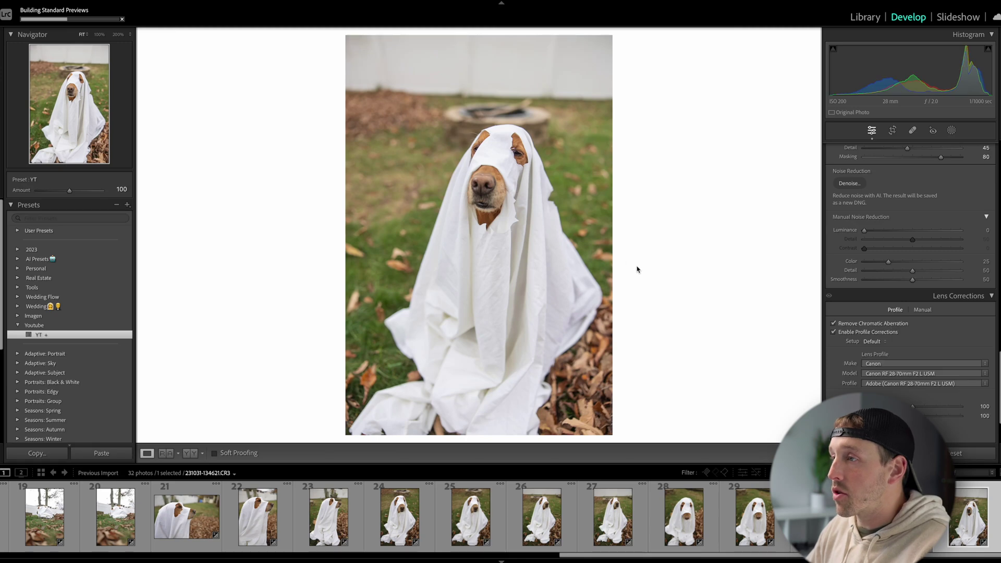
pyautogui.scroll(10, 892, 327)
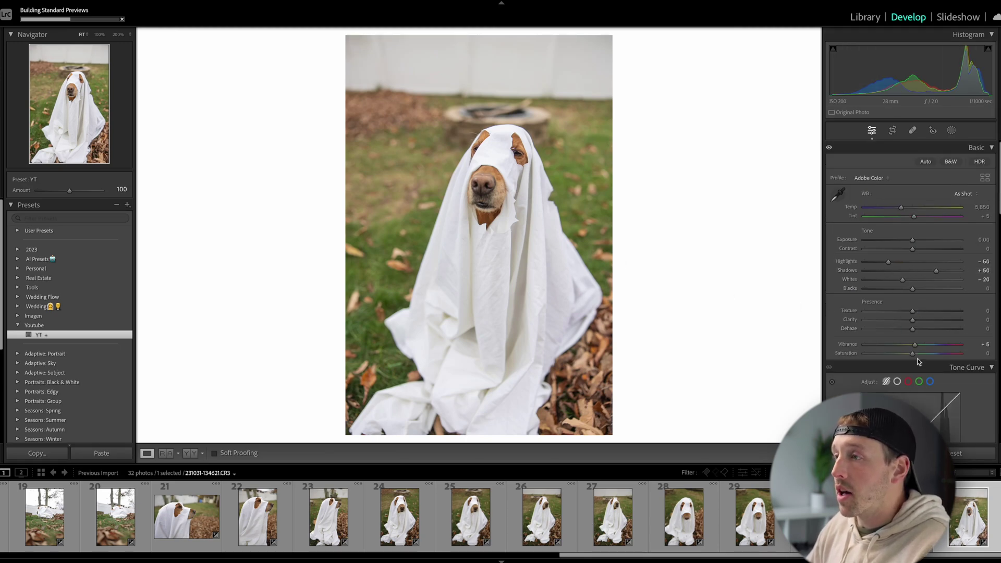
pyautogui.scroll(-1, 916, 349)
pyautogui.scroll(-1, 907, 328)
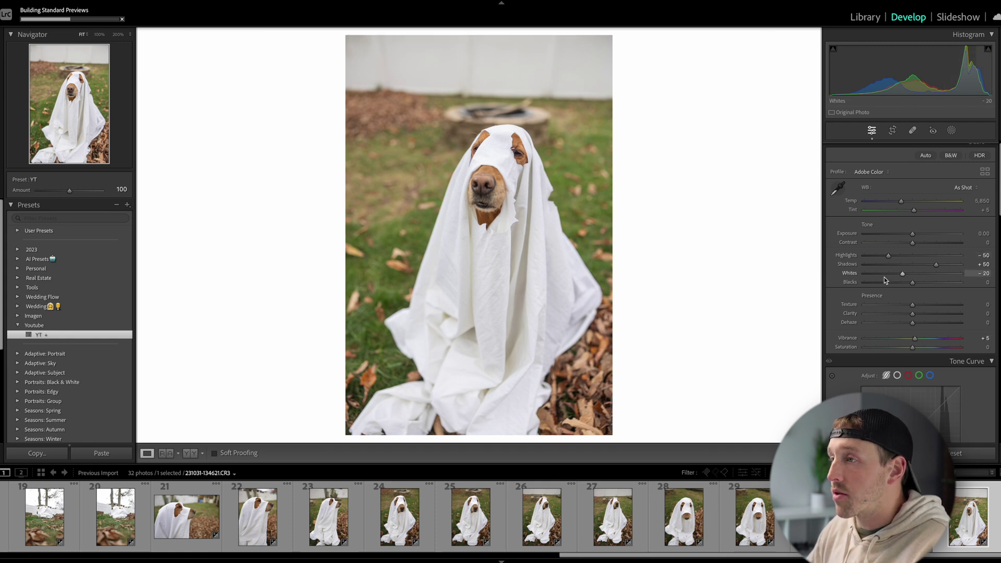
pyautogui.scroll(-10, 876, 339)
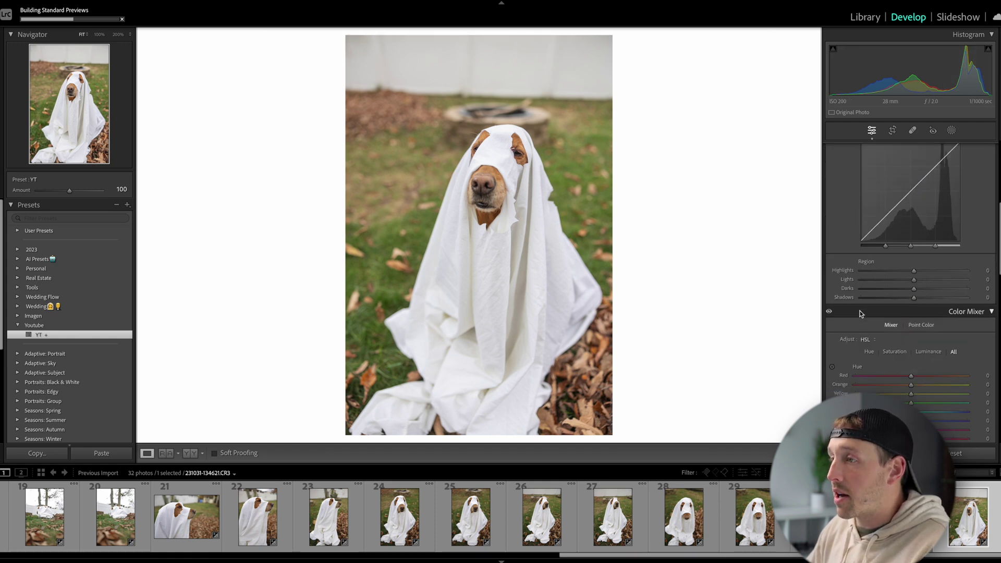
pyautogui.scroll(-10, 860, 313)
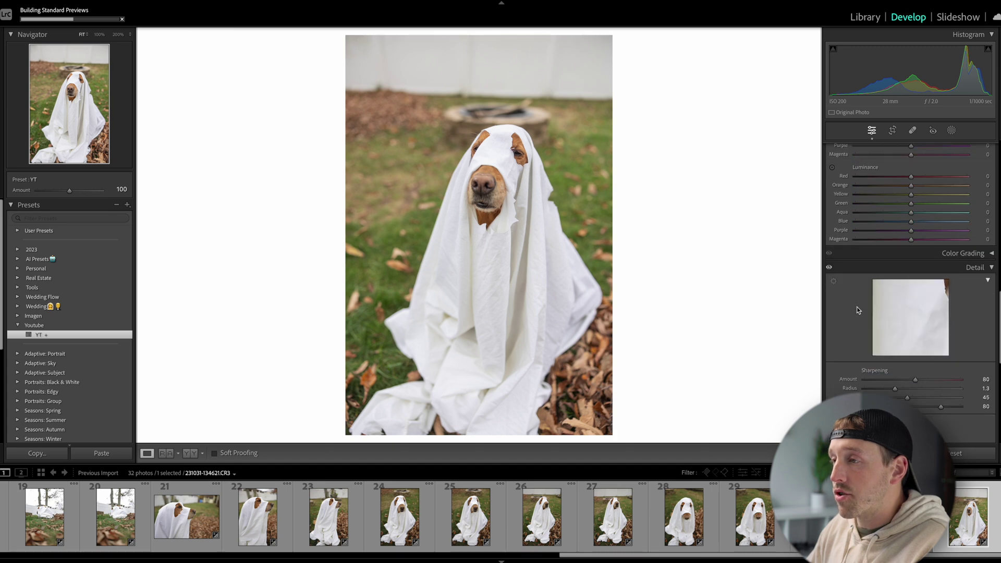
pyautogui.scroll(-5, 889, 333)
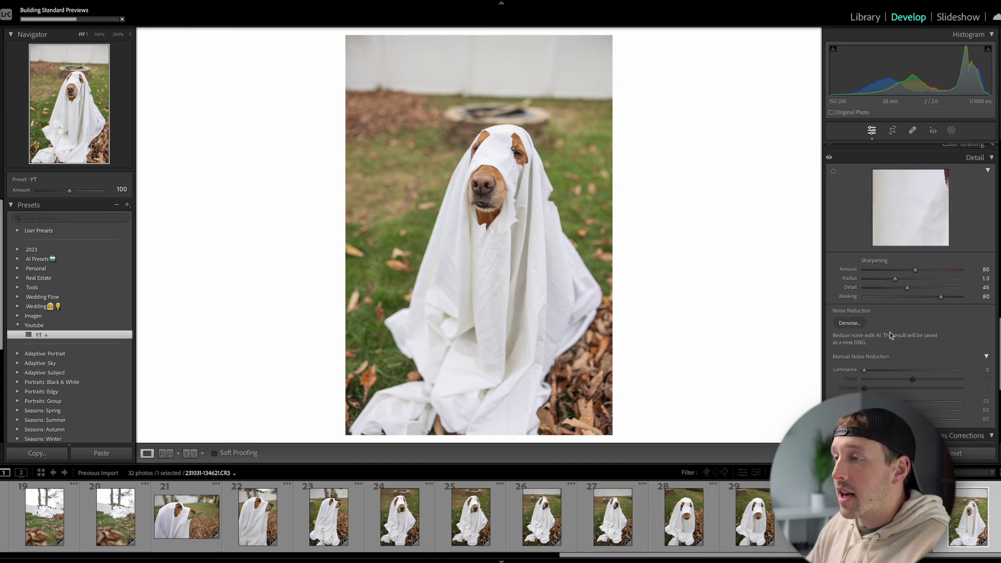